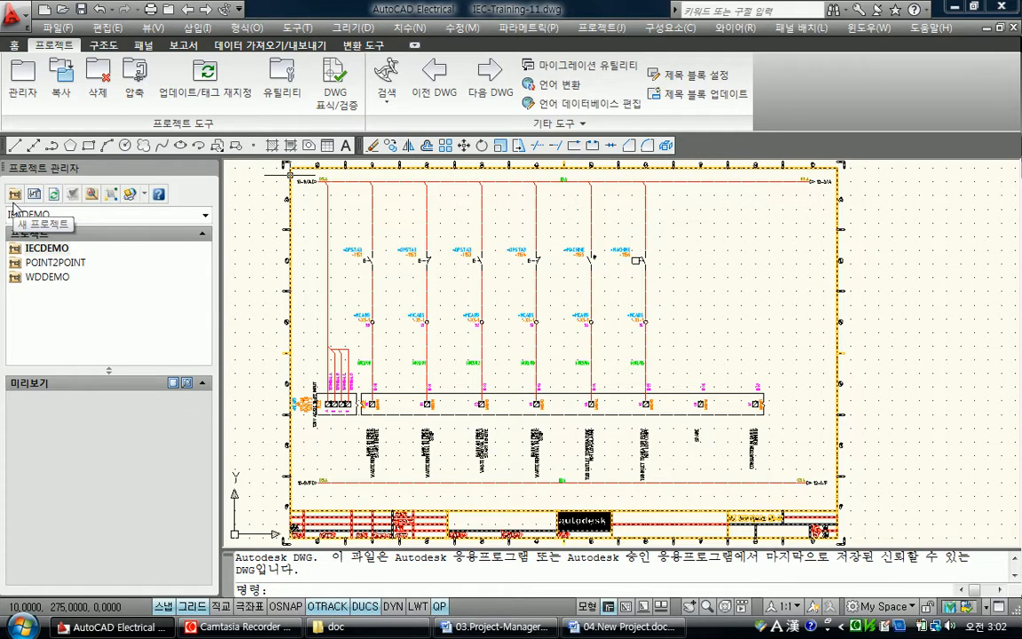
Start a new project named TEST and set its location to the 업무 folder on the C: drive
left_click(15, 195)
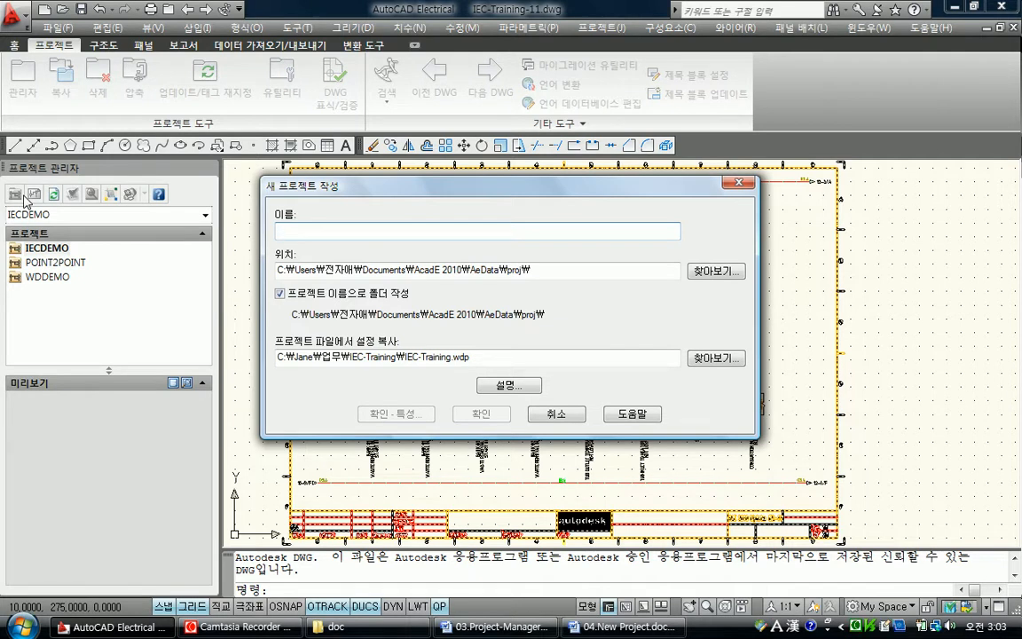
type("TEST")
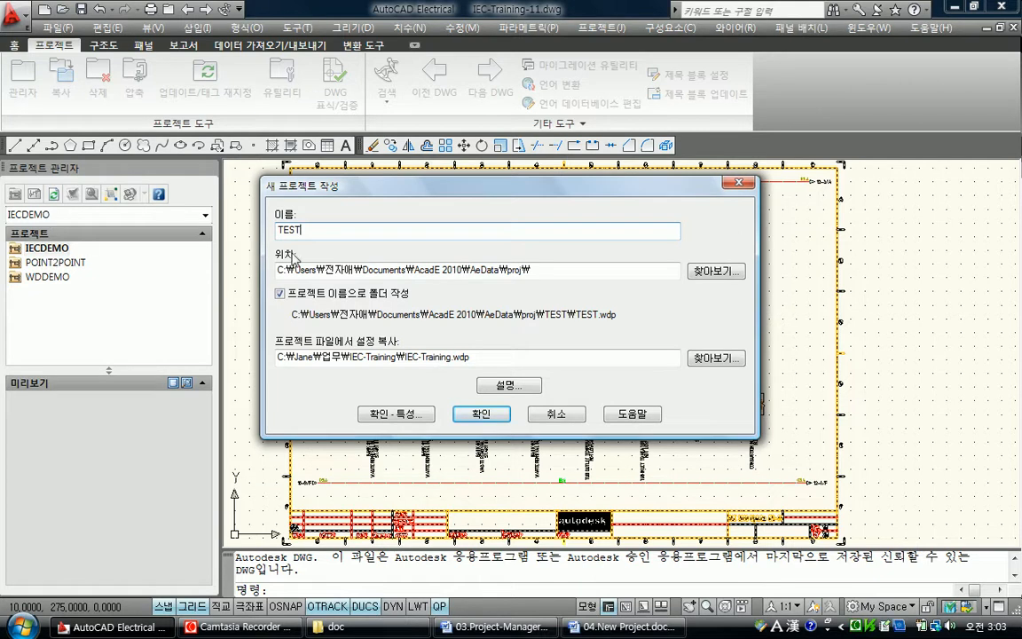
left_click(728, 272)
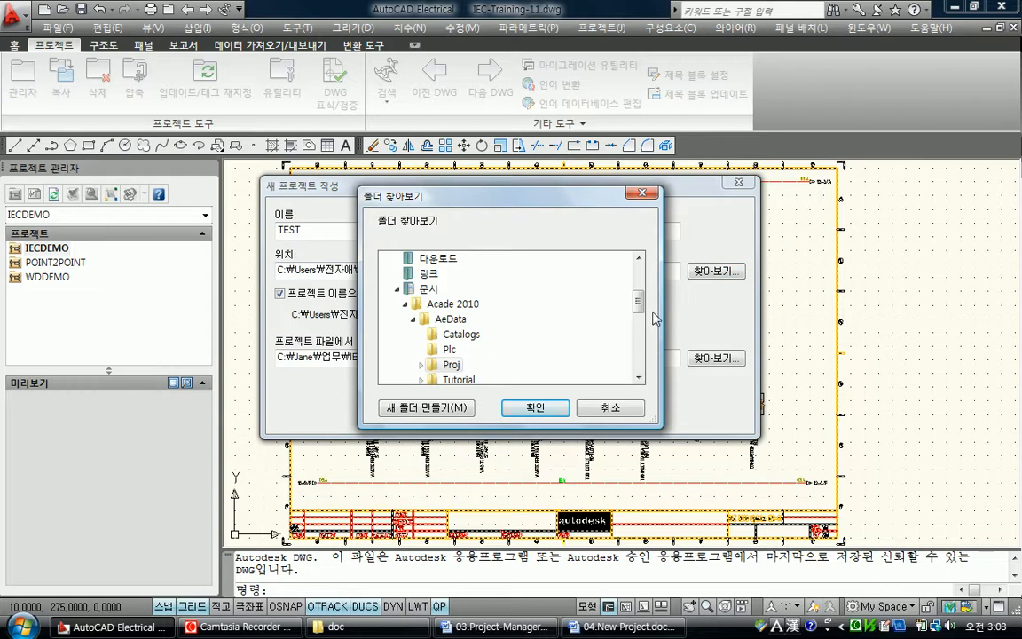
left_click_drag(639, 299, 637, 340)
scroll(636, 340, "down", 5)
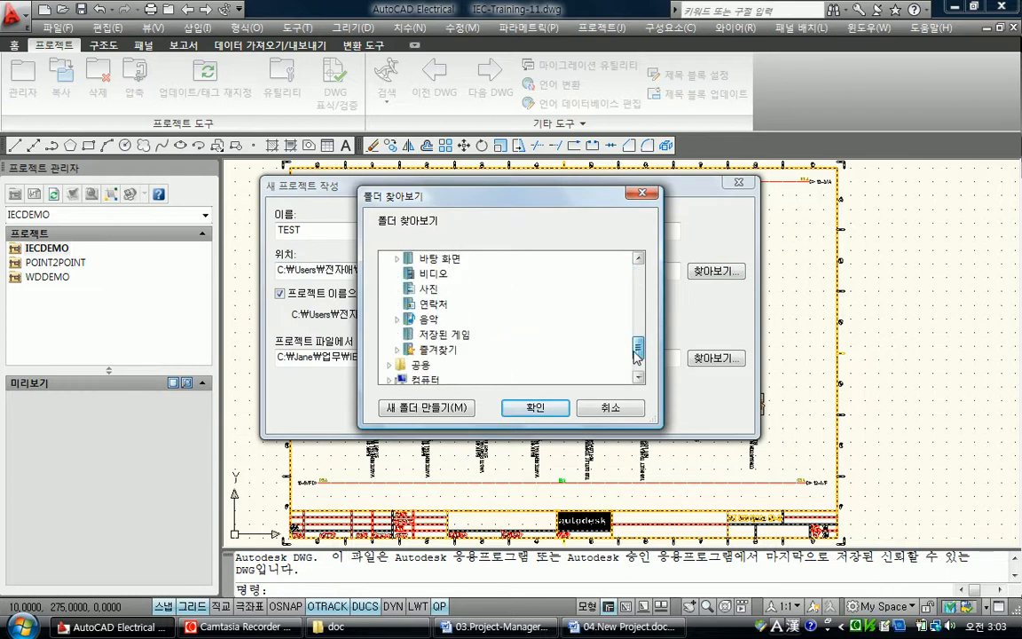
left_click(389, 335)
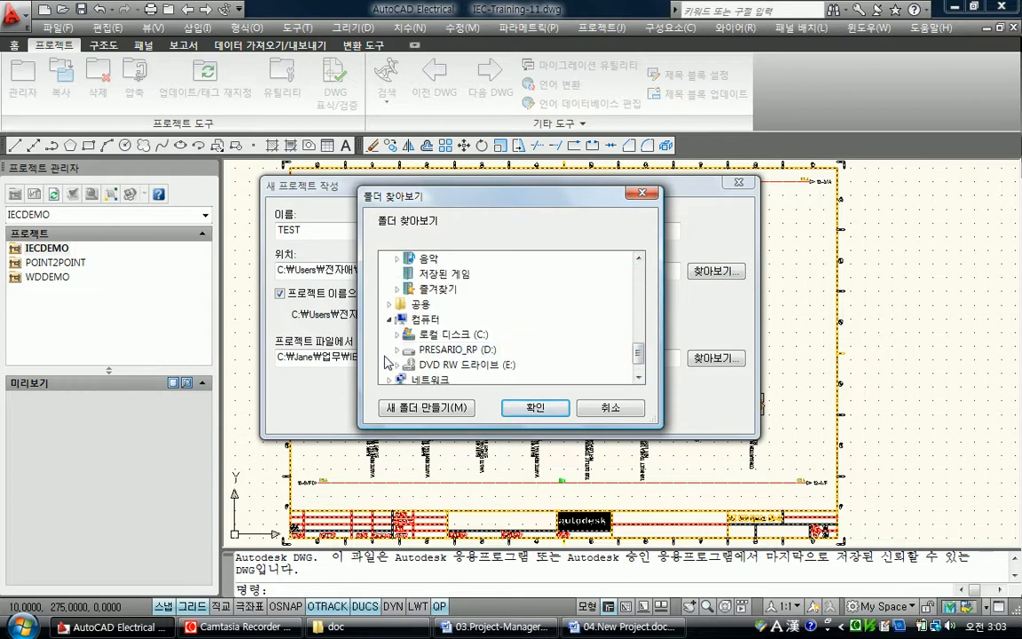
left_click(396, 335)
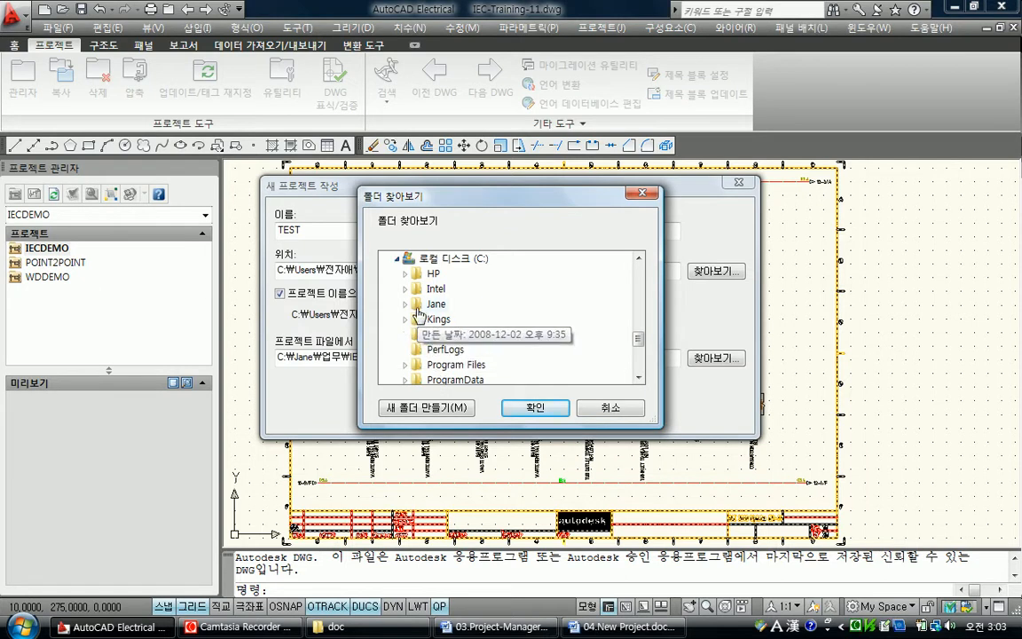
left_click(405, 304)
left_click(444, 380)
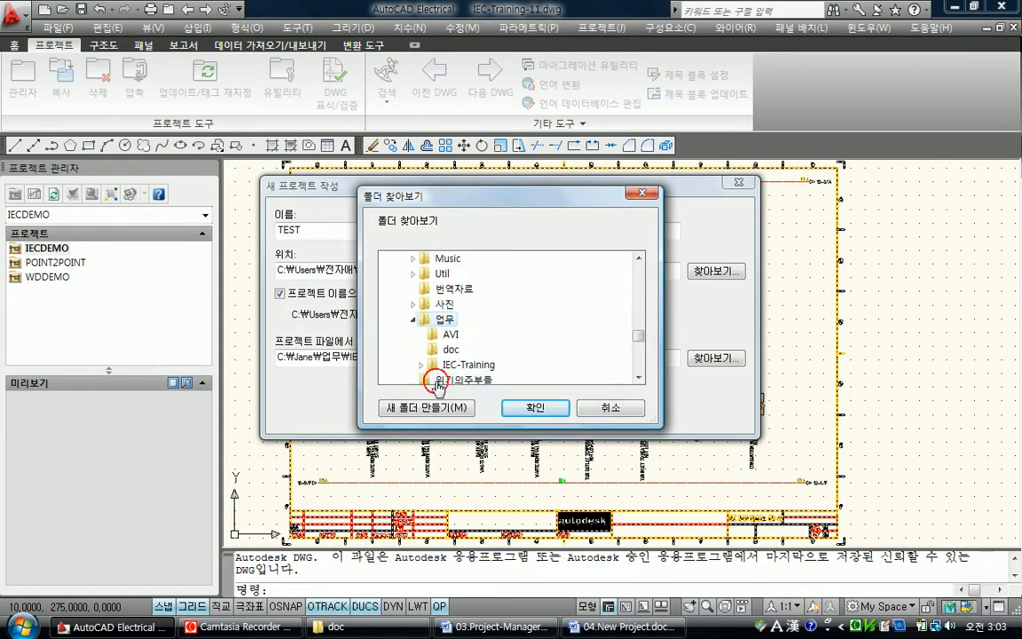
left_click(533, 408)
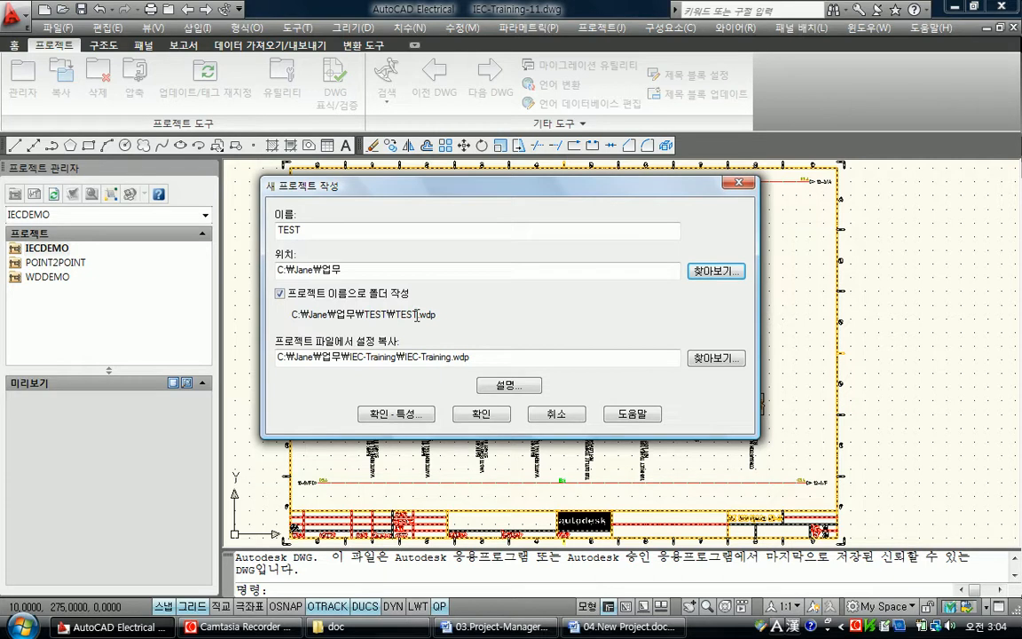
Switch the option for creating a folder with the project name off and on again, and create the project, continuing to its properties
left_click(311, 297)
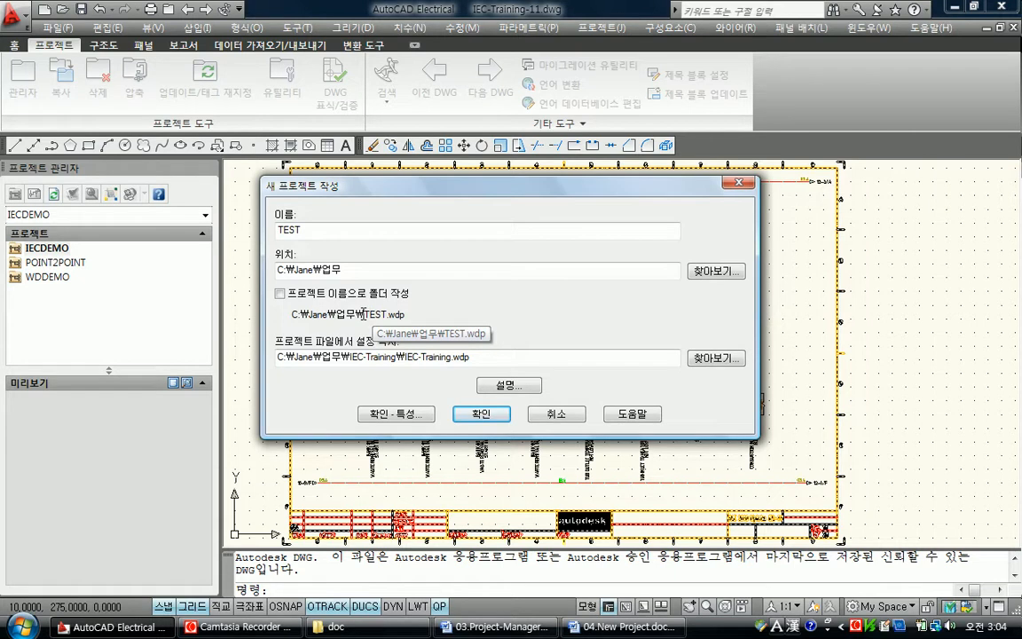
left_click(328, 293)
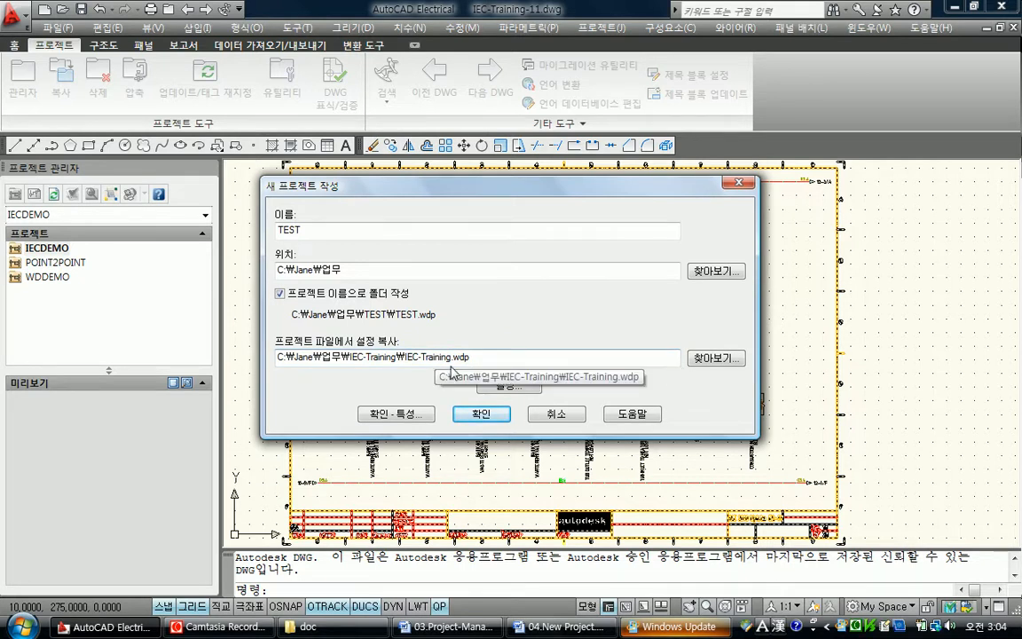
left_click(418, 419)
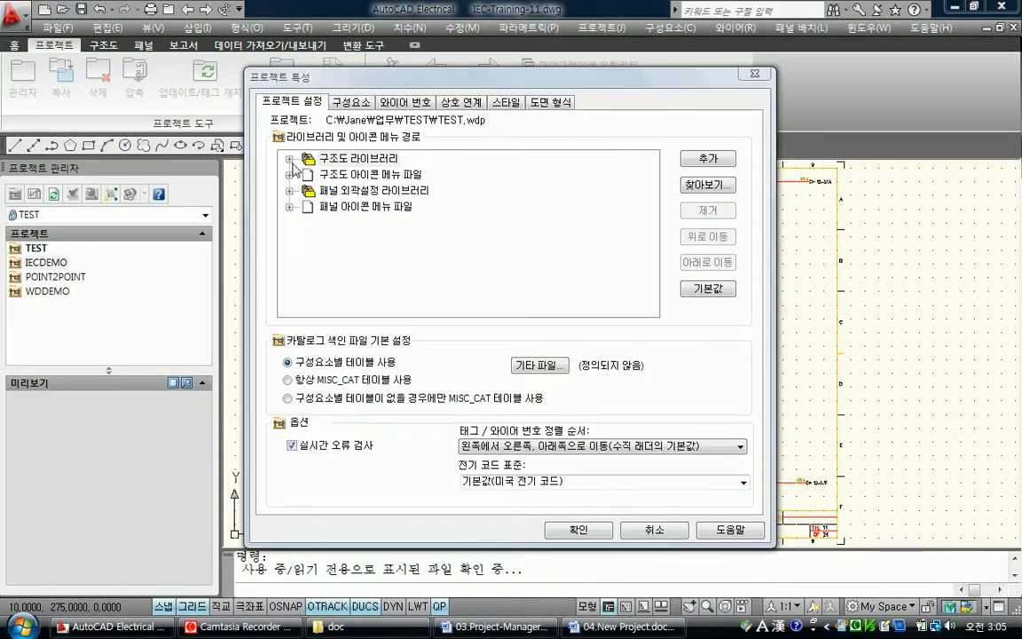
Expand the schematic library, schematic icon menu file and panel footprint library entries to examine their paths
left_click(288, 159)
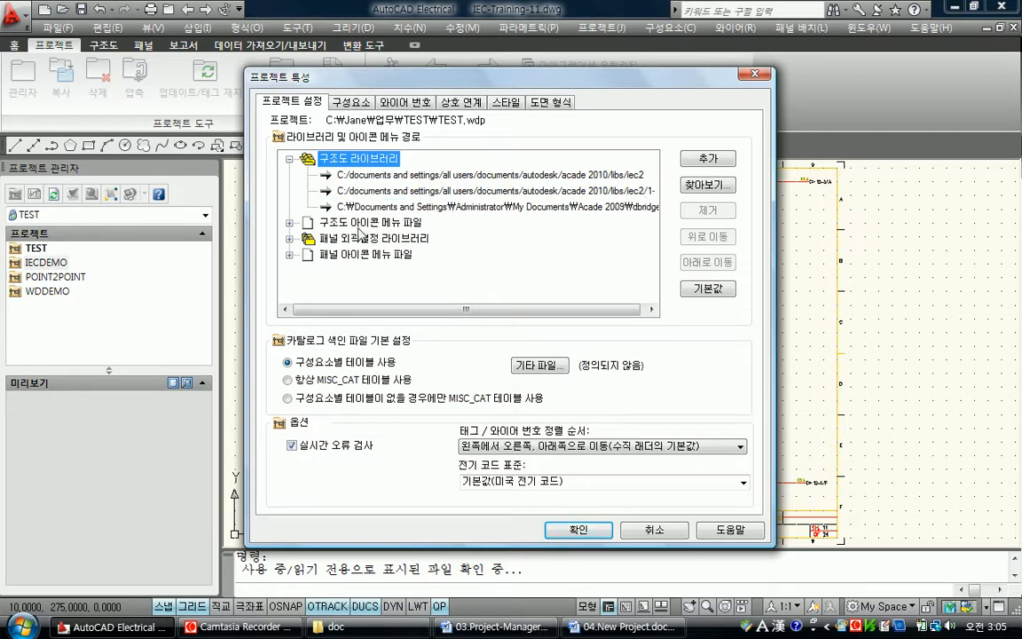
left_click(289, 223)
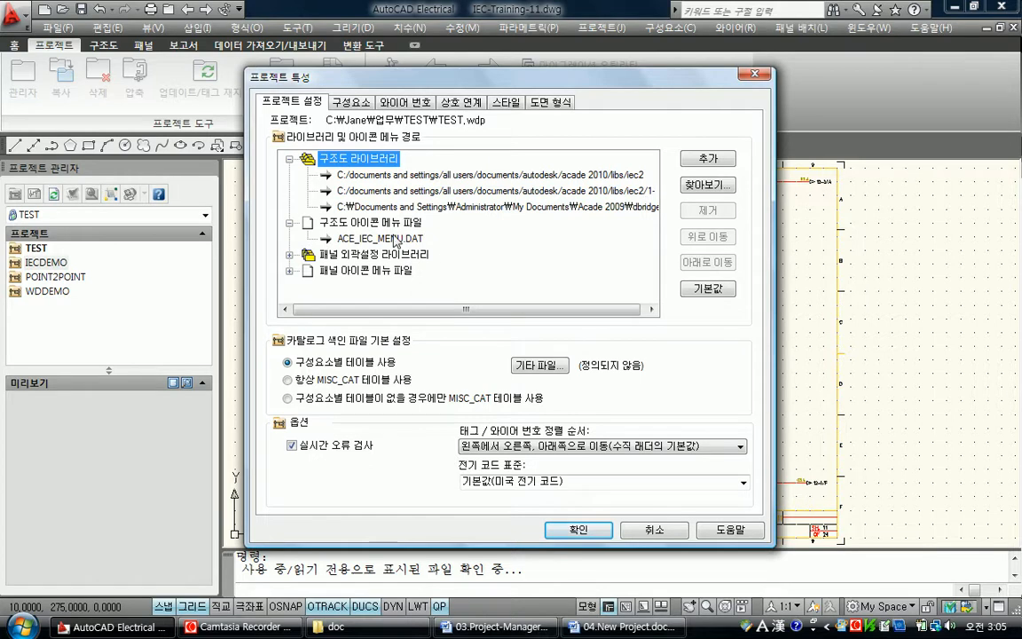
left_click(289, 254)
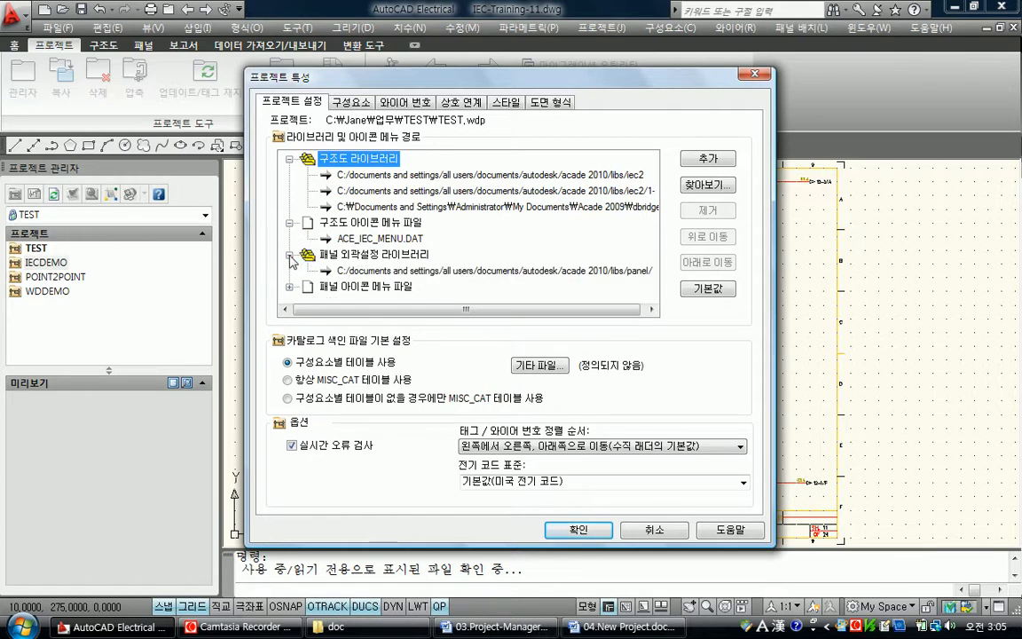
Review the component, wire number and cross-reference settings, and return to the general project settings
left_click(346, 103)
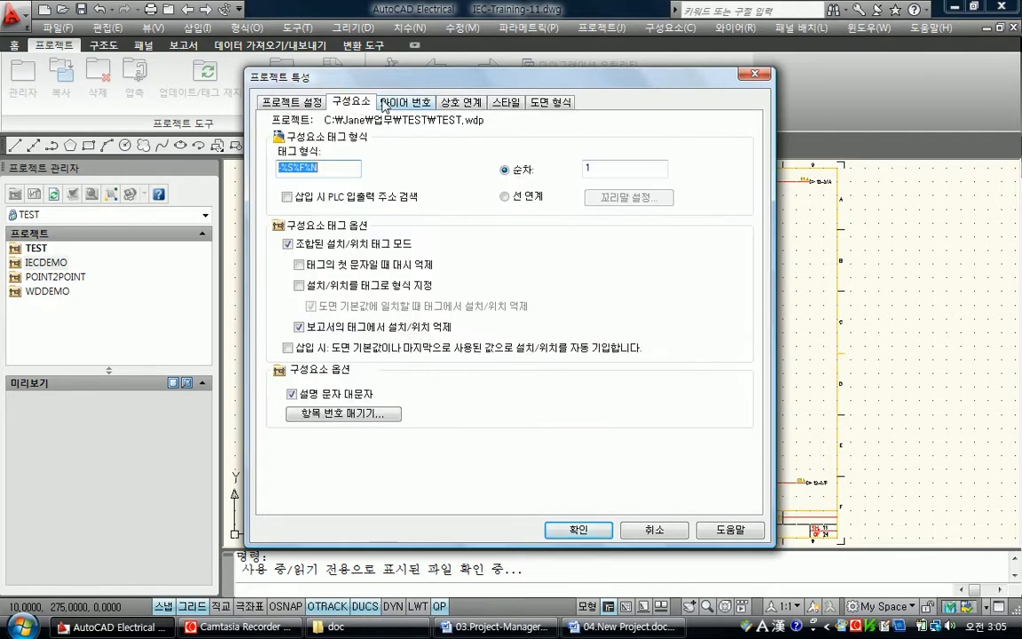
left_click(424, 105)
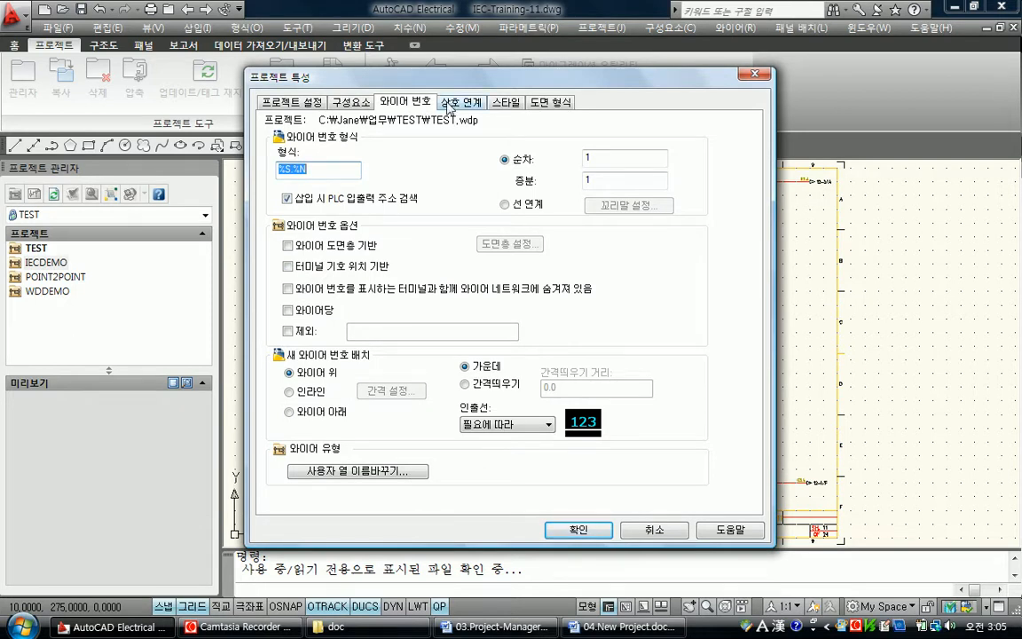
left_click(449, 106)
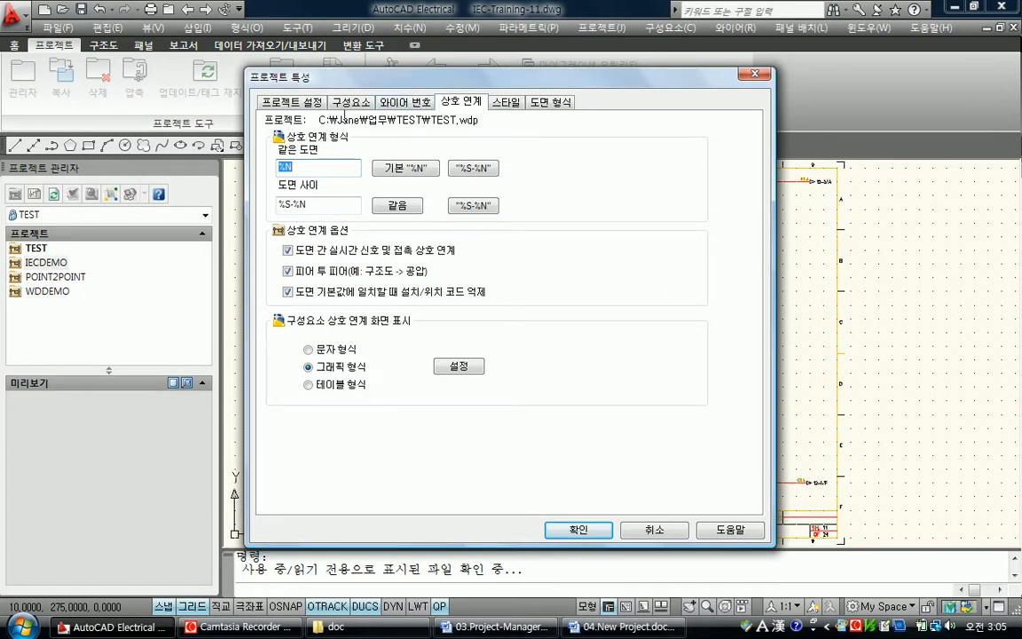
left_click(330, 102)
left_click(288, 100)
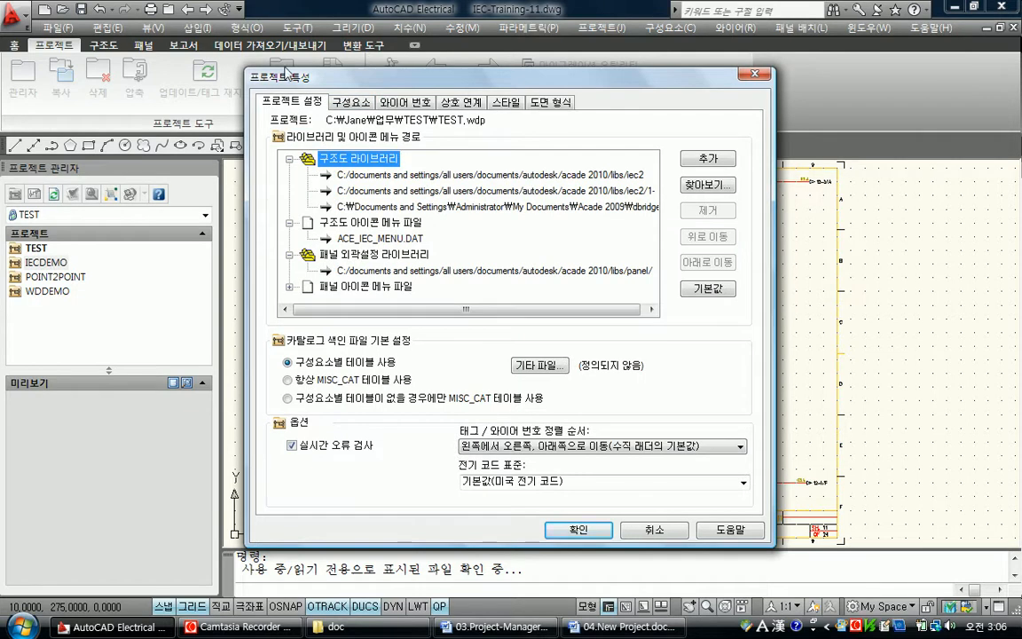
Look through the project properties from the component settings to the styles and drawing format
left_click(350, 102)
left_click(404, 102)
left_click(461, 102)
left_click(506, 102)
left_click(550, 102)
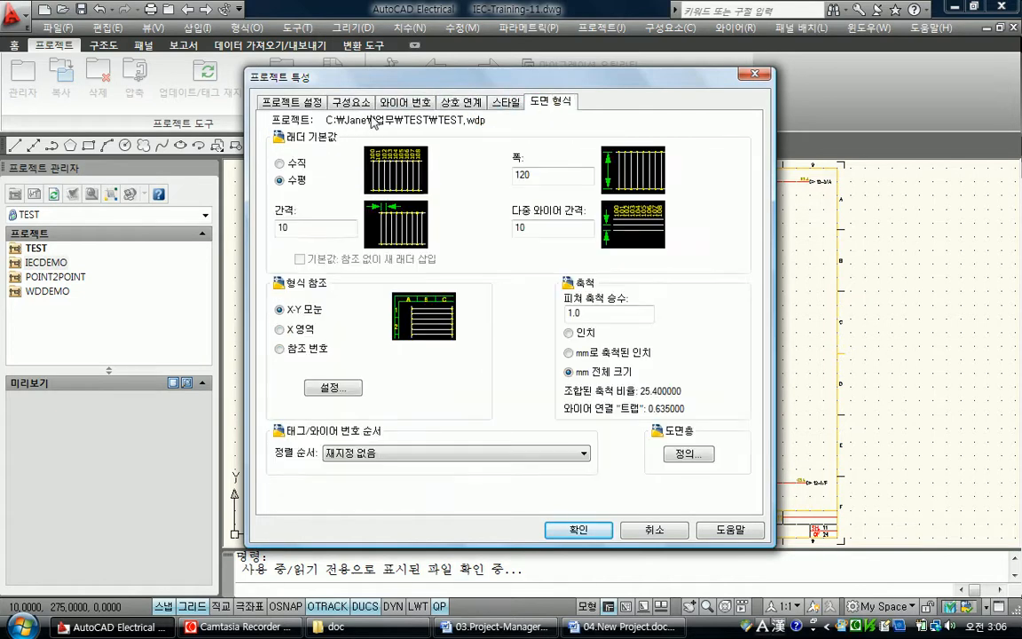
Recheck the library paths, component tag format and wire number format, and accept the project properties
left_click(275, 104)
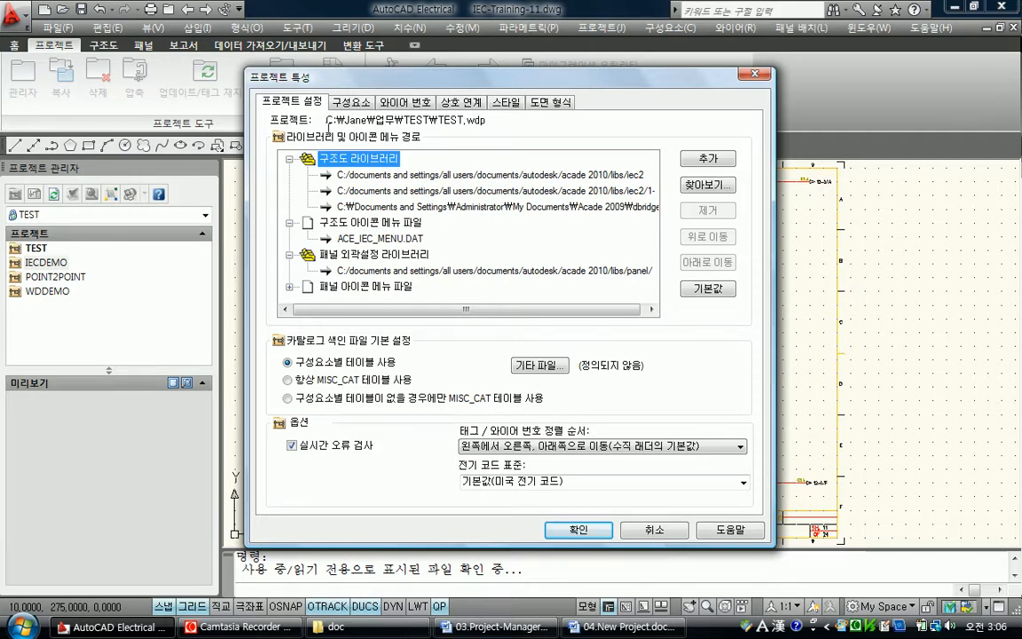
left_click(340, 107)
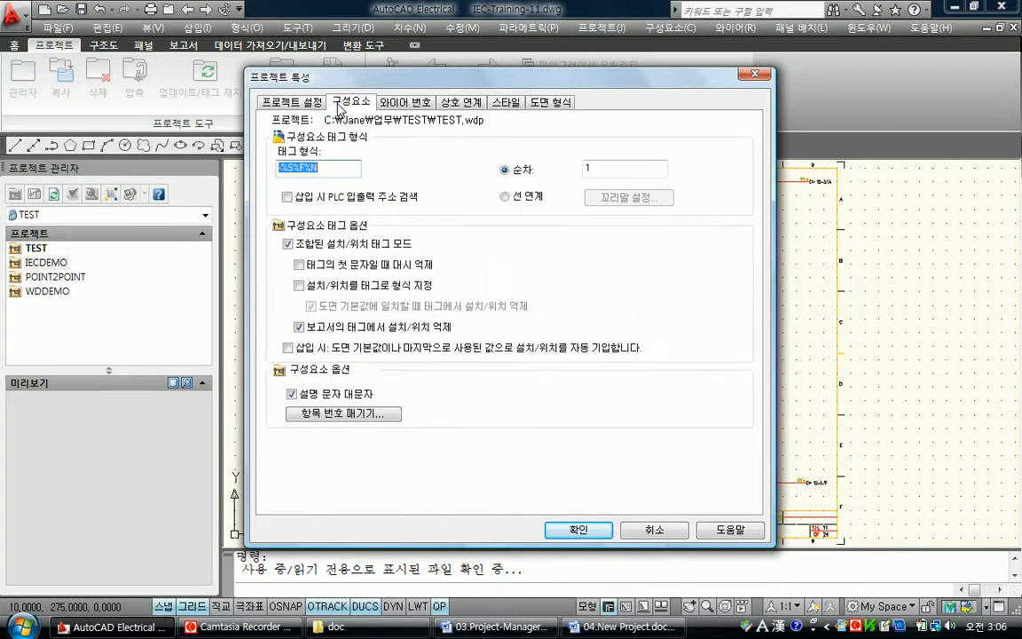
left_click(403, 101)
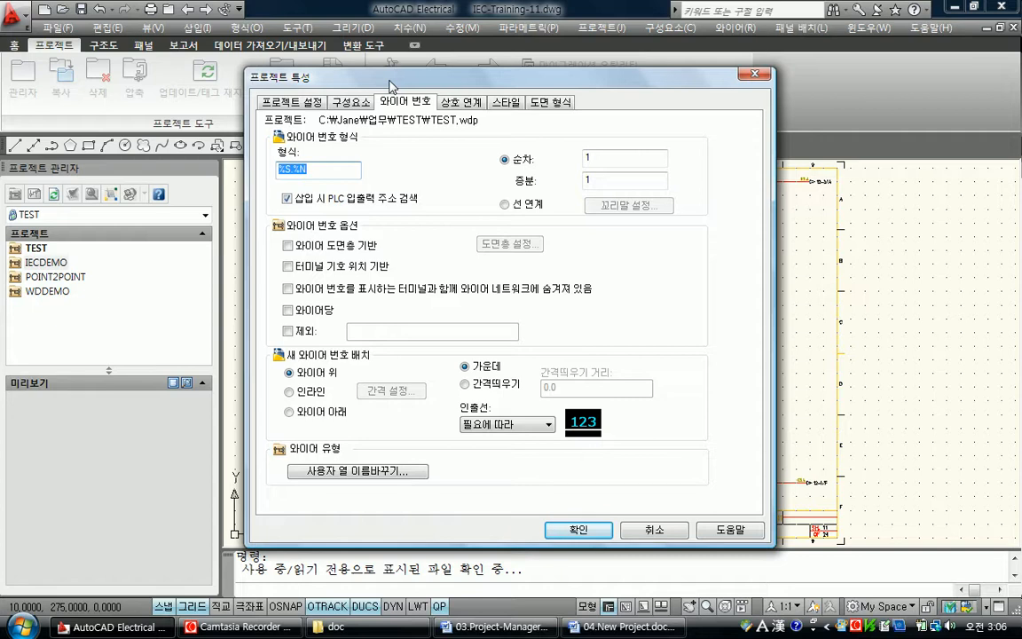
left_click(558, 532)
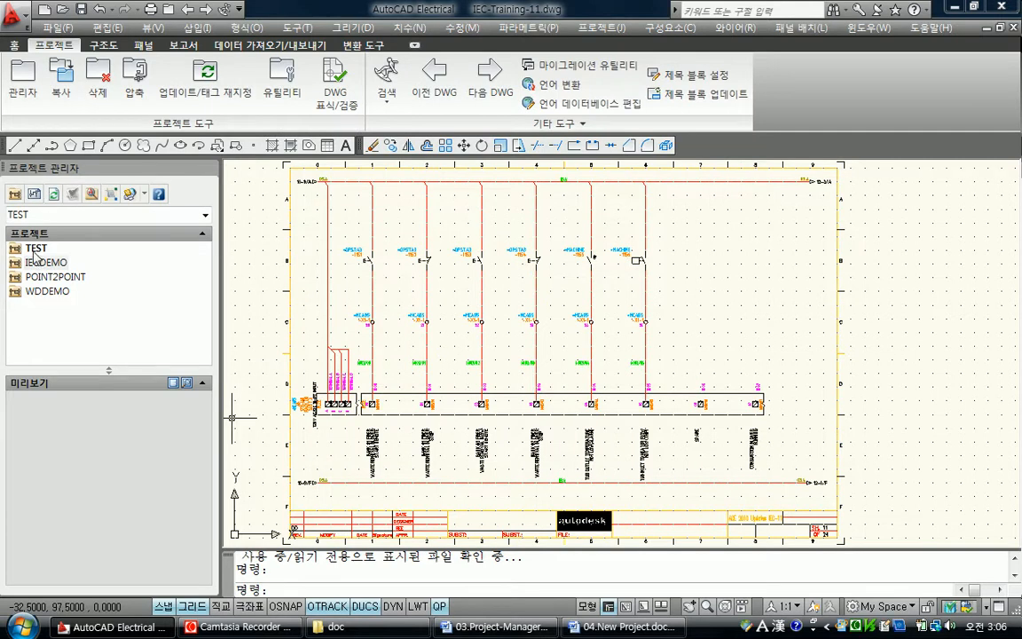
Reopen the TEST project's properties, review the wire number and cross-reference settings, and close them
left_click(34, 250)
right_click(34, 251)
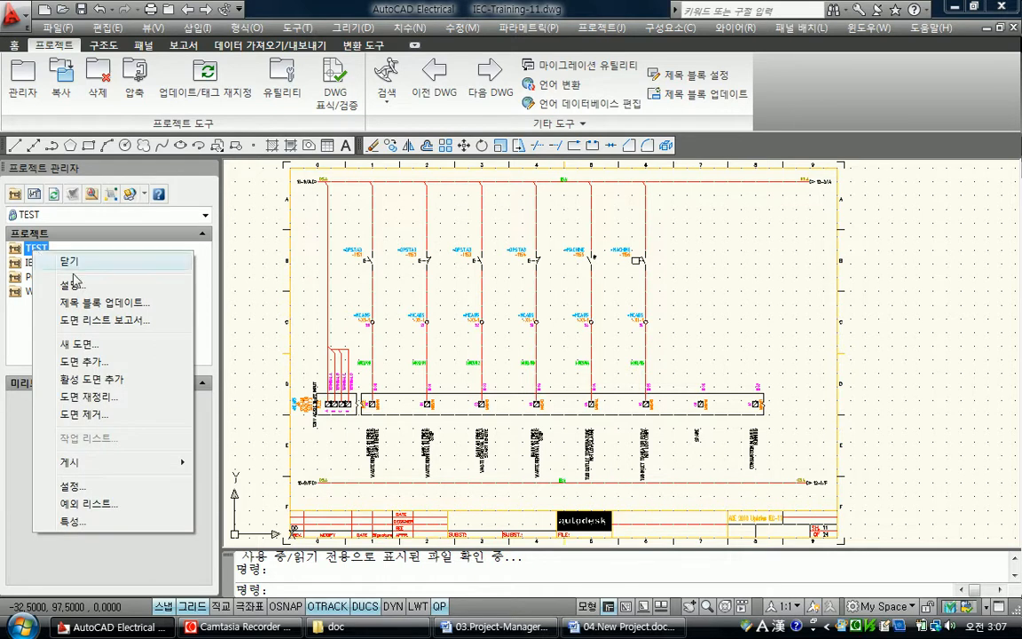
left_click(84, 521)
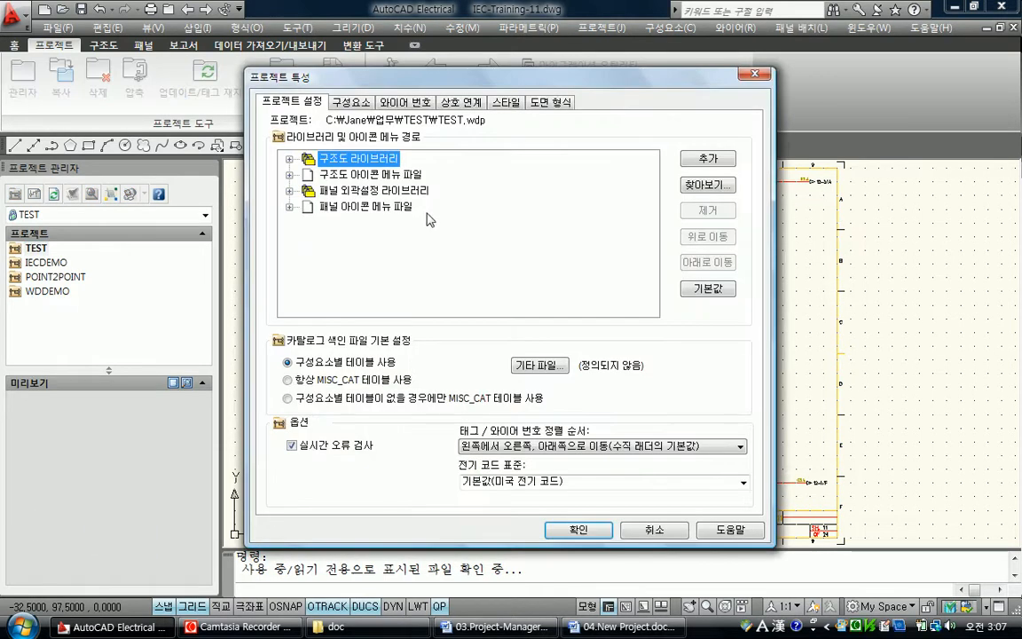
left_click(423, 105)
left_click(460, 102)
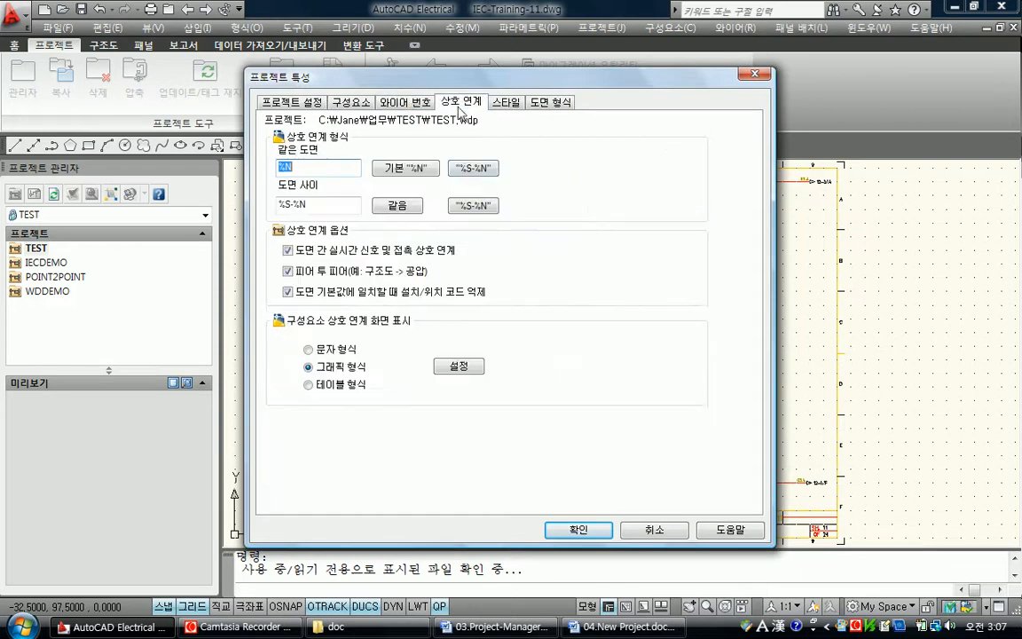
left_click(579, 529)
Open the TEST project's description, examine its description lines, and close it without entering anything
left_click(36, 249)
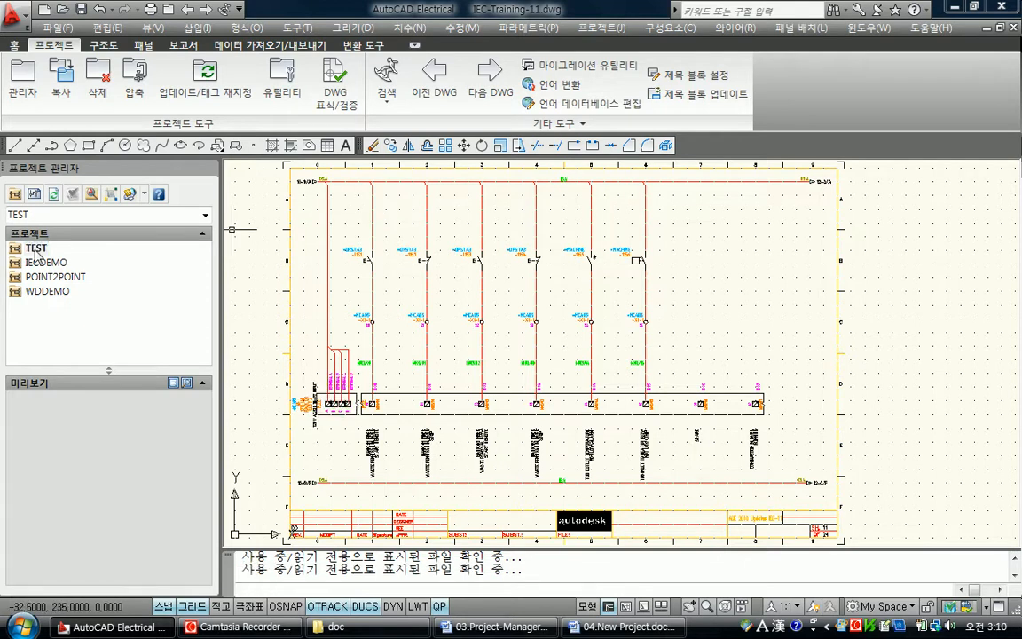
right_click(36, 249)
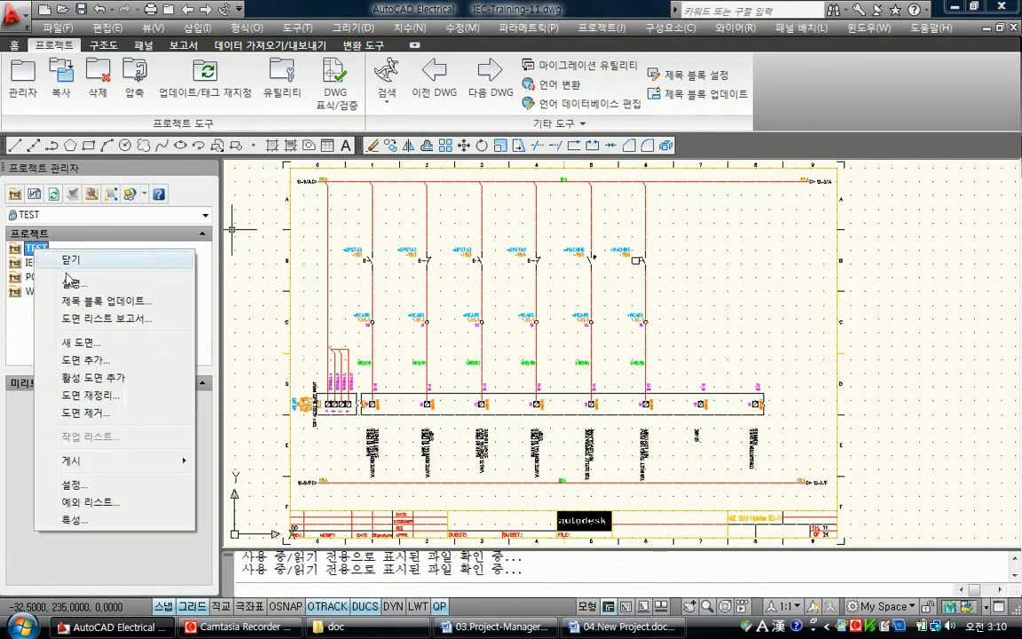
left_click(53, 255)
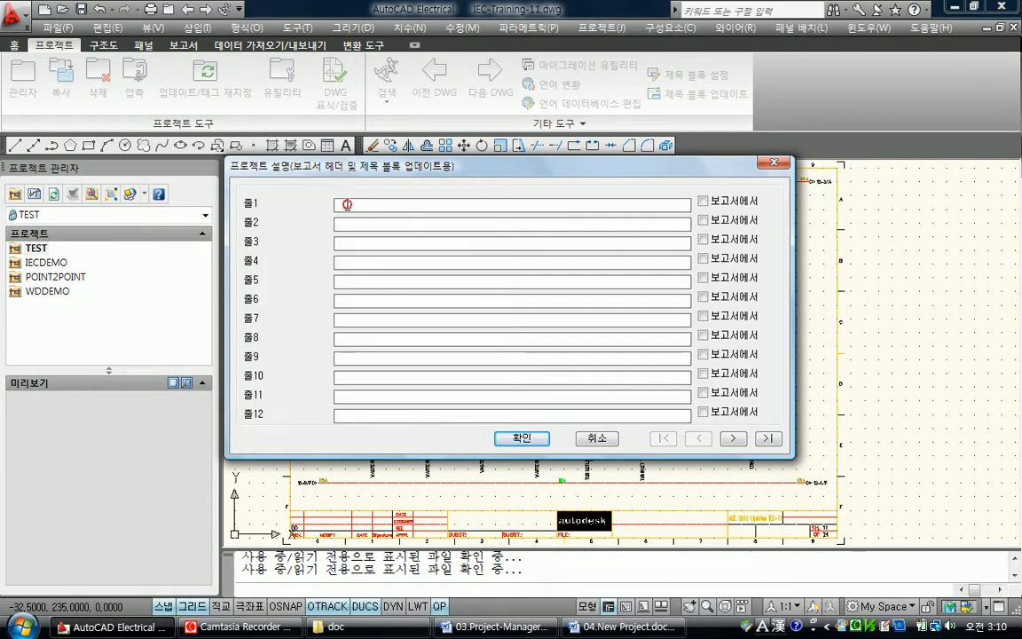
left_click(406, 224)
left_click(399, 263)
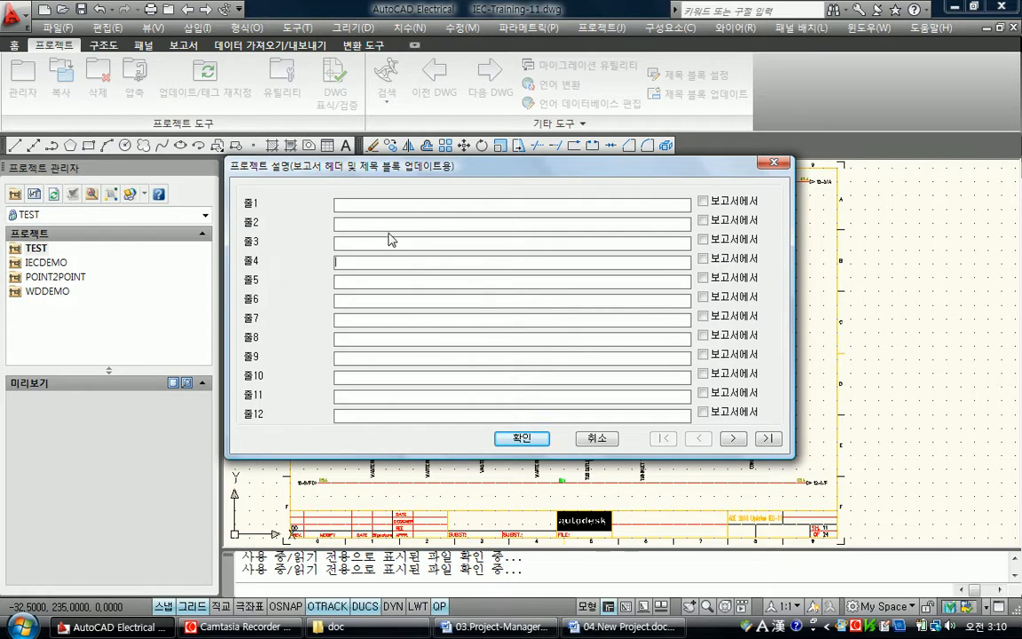
left_click(370, 204)
left_click(366, 255)
left_click(603, 438)
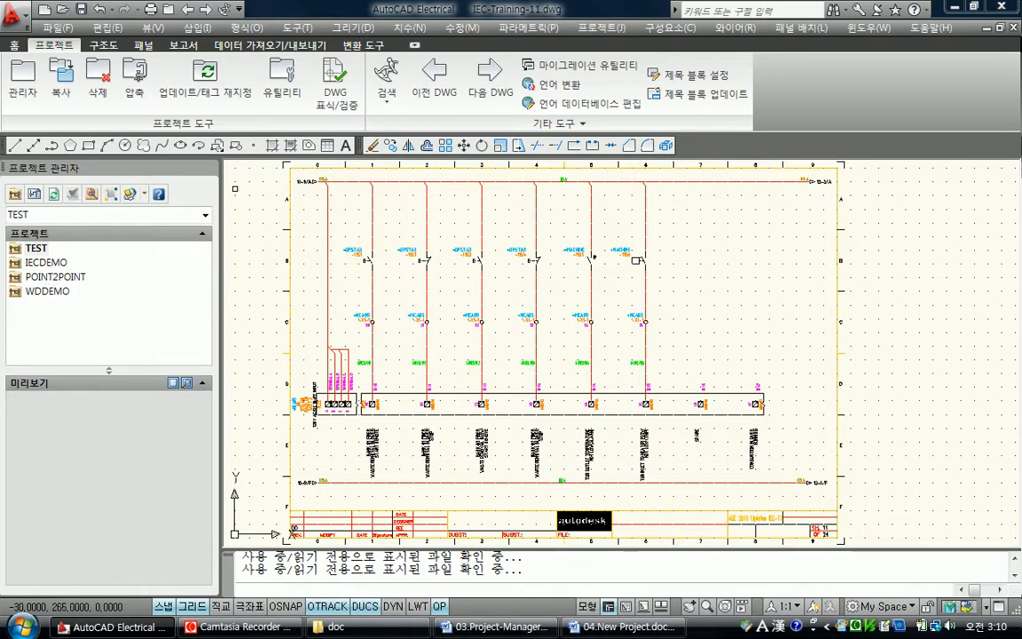
View the IECDEMO project's description fields for comparison, cancel, and select the TEST project again
left_click(55, 263)
right_click(55, 263)
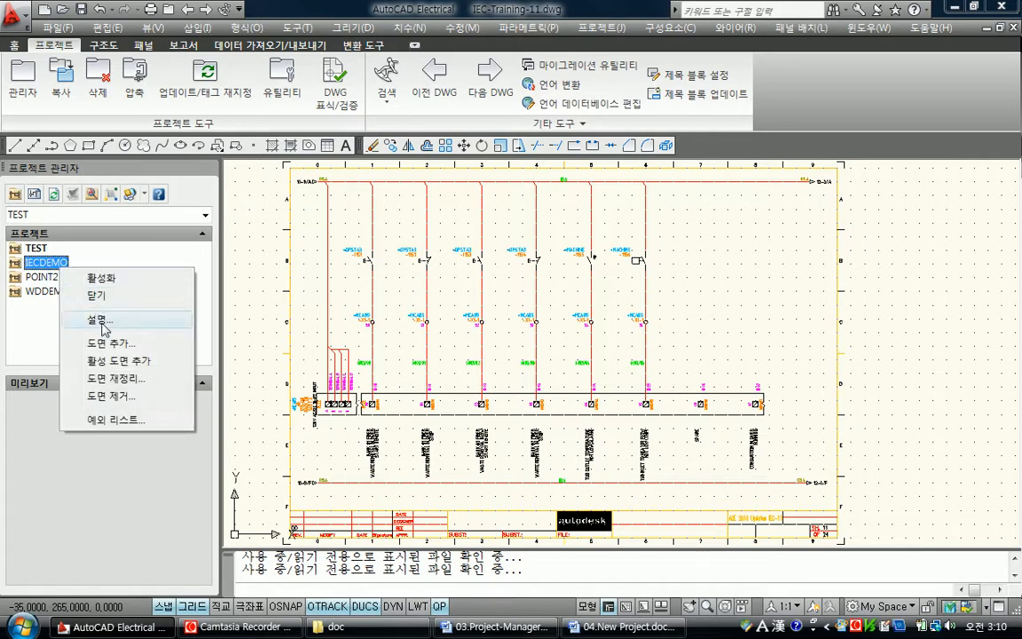
left_click(96, 320)
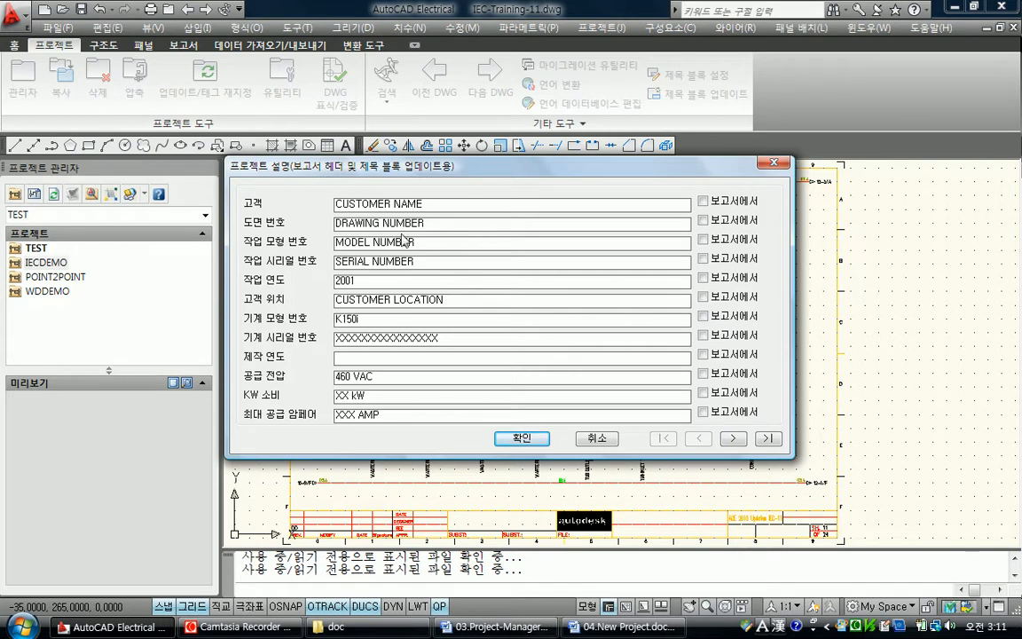
left_click(604, 437)
left_click(27, 249)
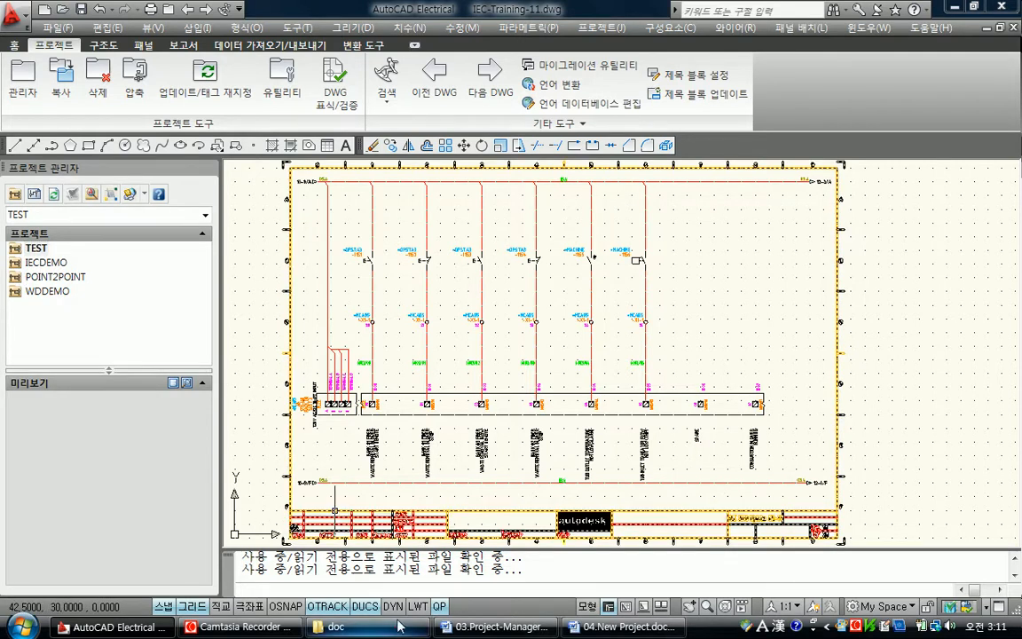
Switch to the file explorer, open the IEC-Training folder inside the 업무 folder, and reposition the window over the drawing
left_click(336, 626)
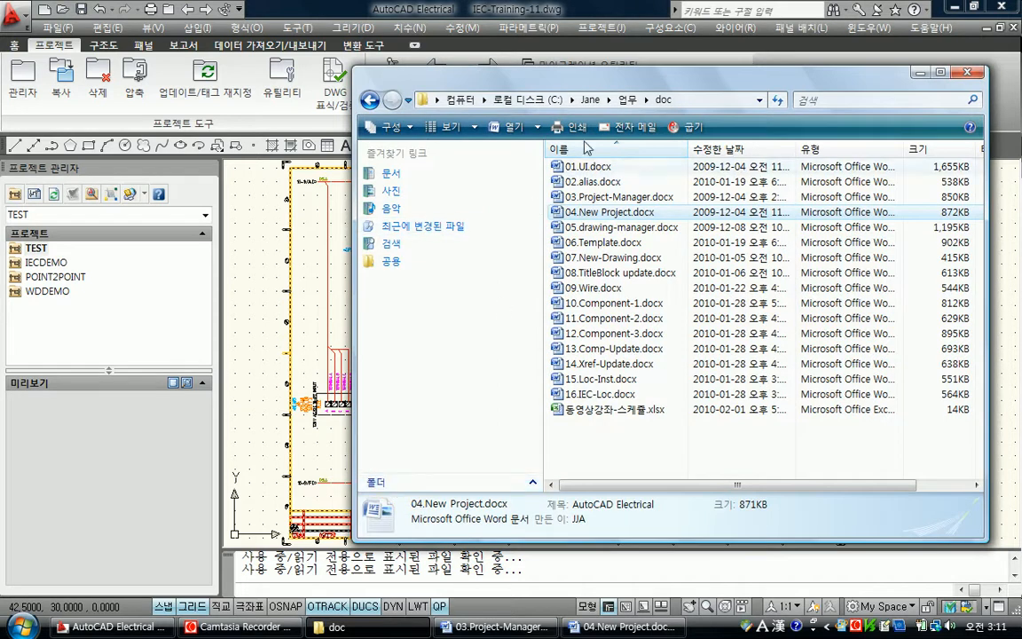
left_click(629, 101)
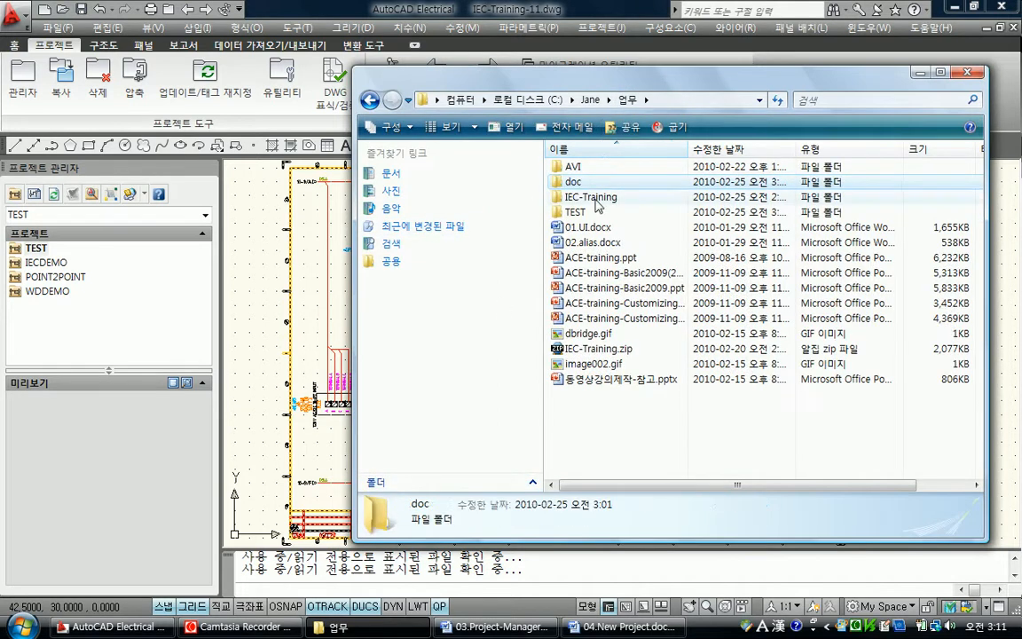
left_click(587, 197)
double_click(588, 204)
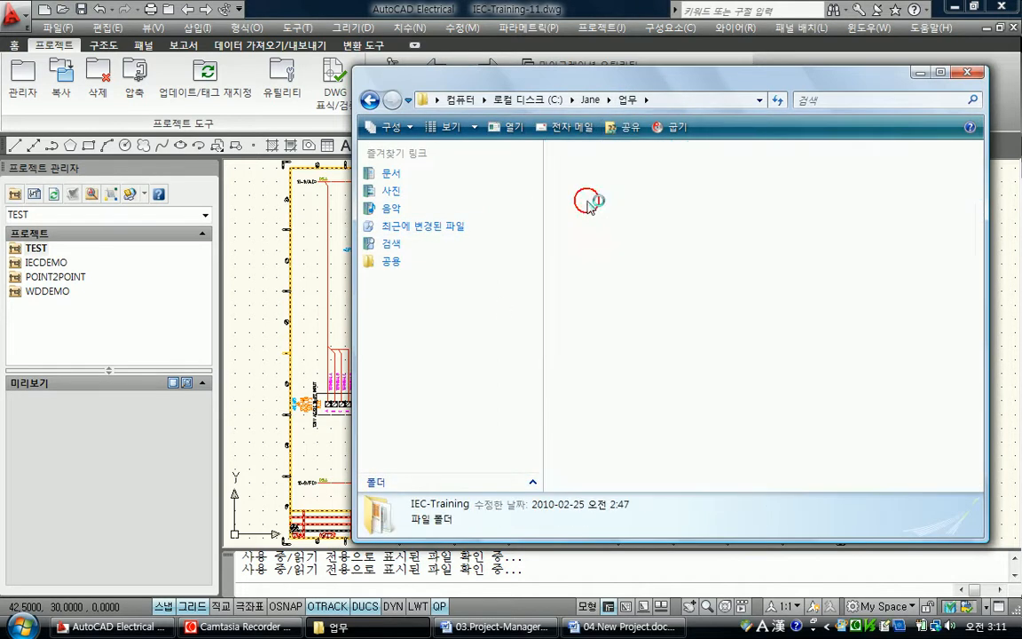
left_click(654, 84)
left_click_drag(653, 83, 503, 63)
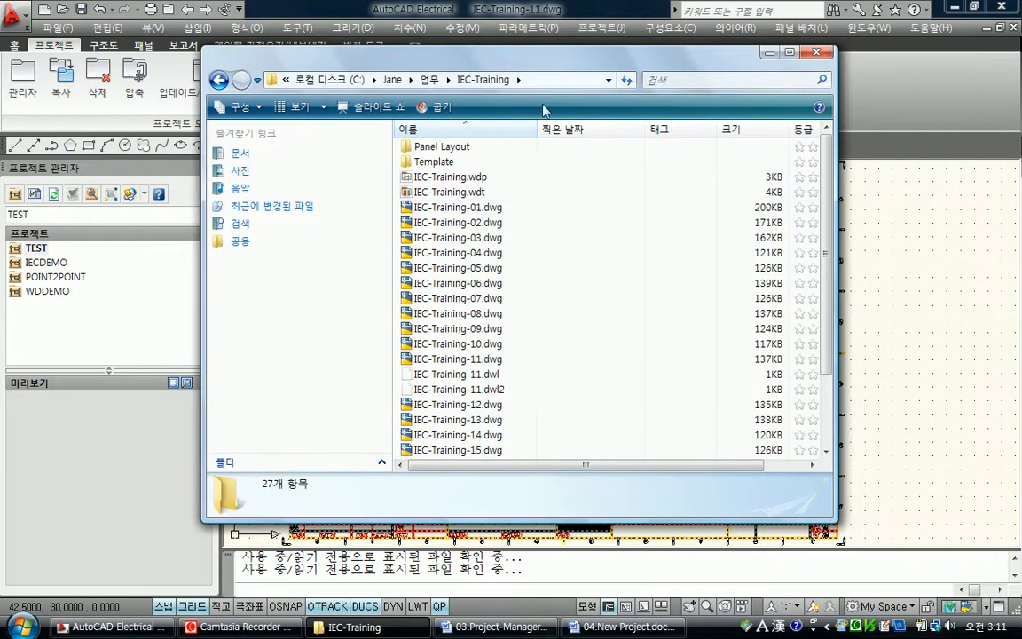
Examine the IEC-Training.wdt, IEC-Training_wdtitle.wdl and IEC-Training.wdp files in the IEC-Training folder
left_click(492, 191)
scroll(538, 296, "down", 2)
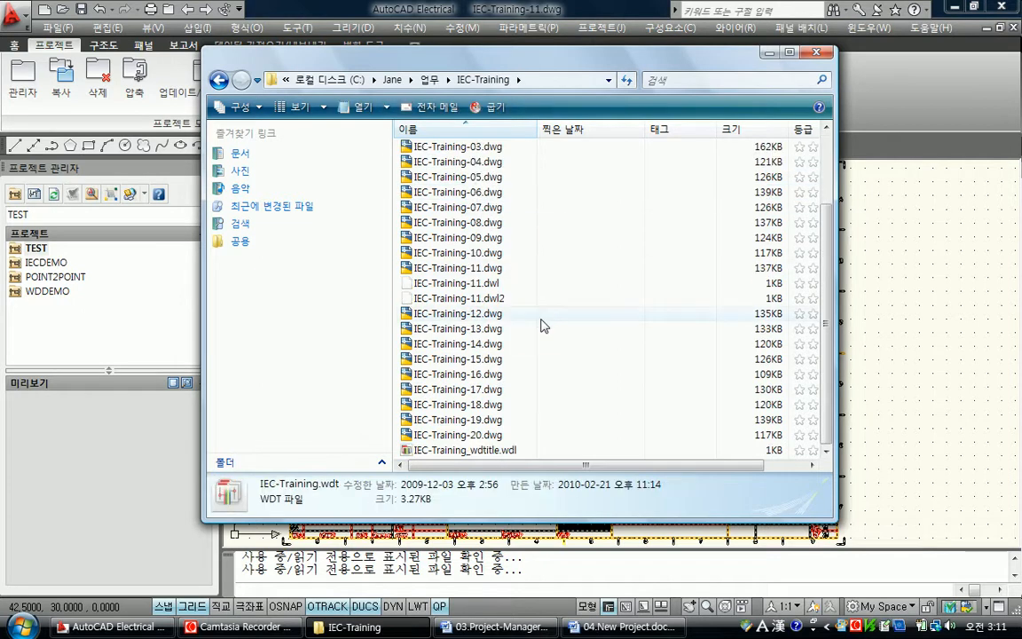
left_click(547, 450)
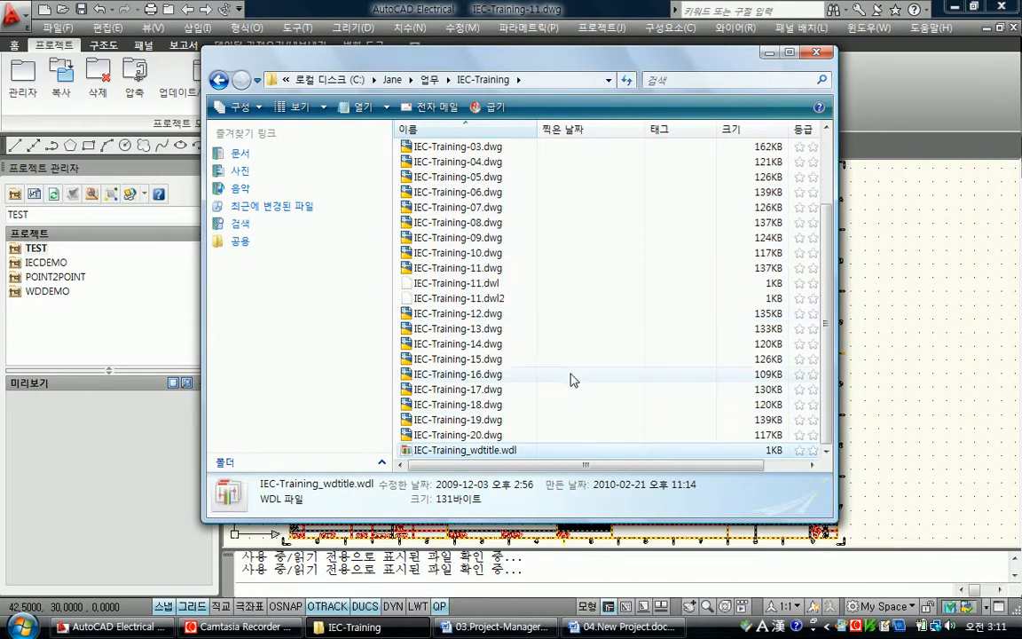
scroll(571, 376, "up", 2)
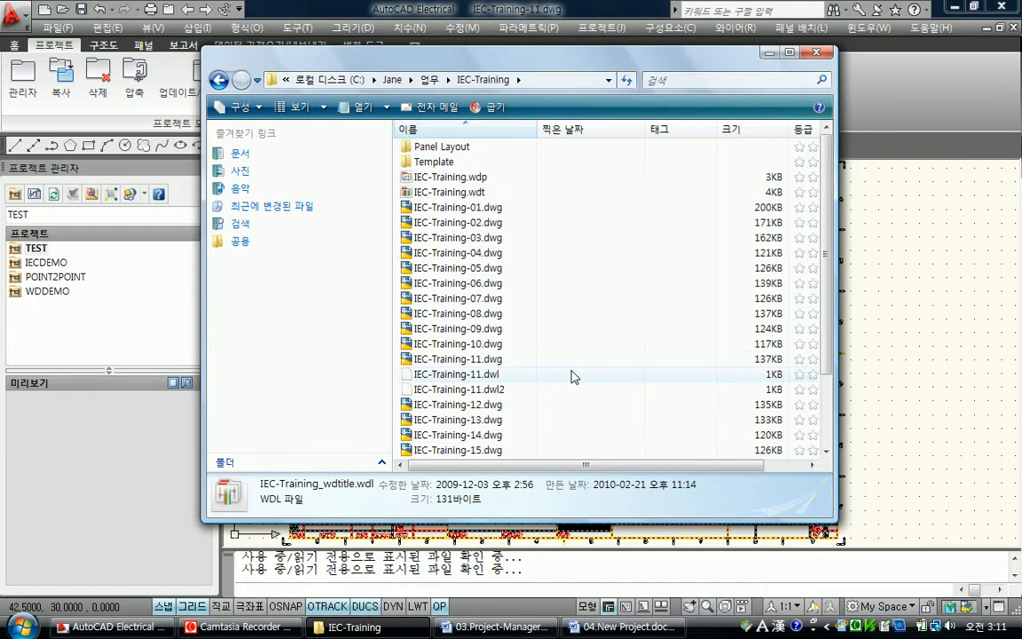
left_click(495, 181)
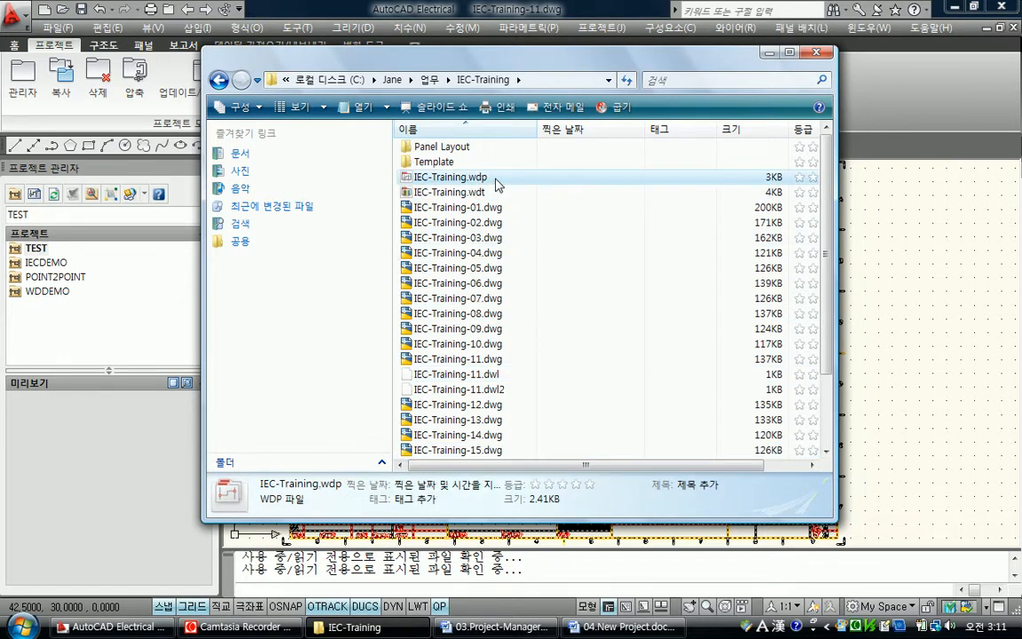
Copy IEC-Training.wdt and IEC-Training_wdtitle.wdl from the IEC-Training folder into the TEST project folder
left_click(494, 193)
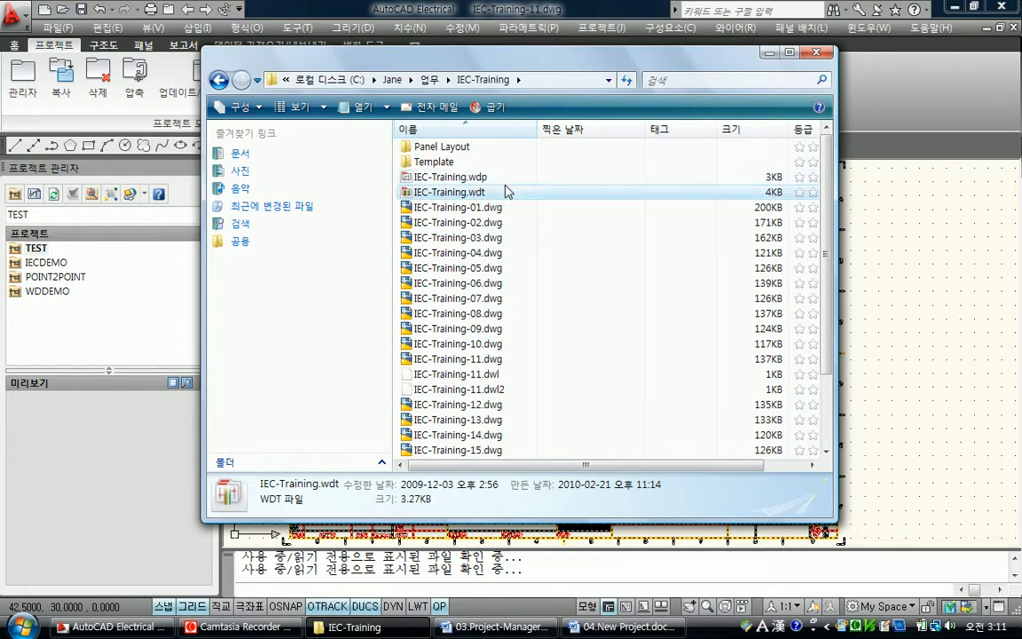
scroll(545, 319, "down", 2)
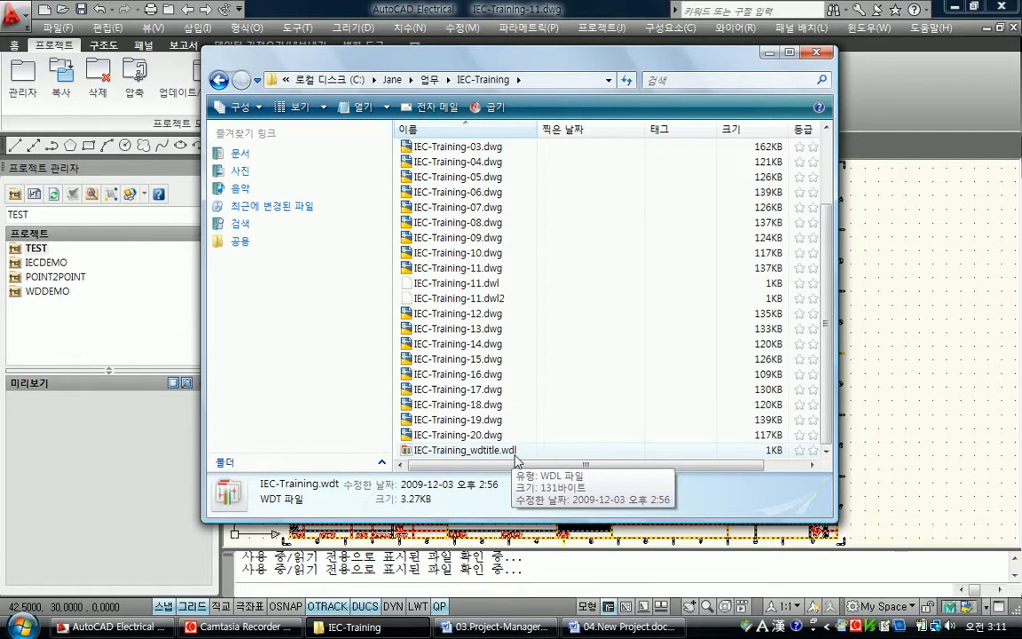
scroll(513, 364, "up", 2)
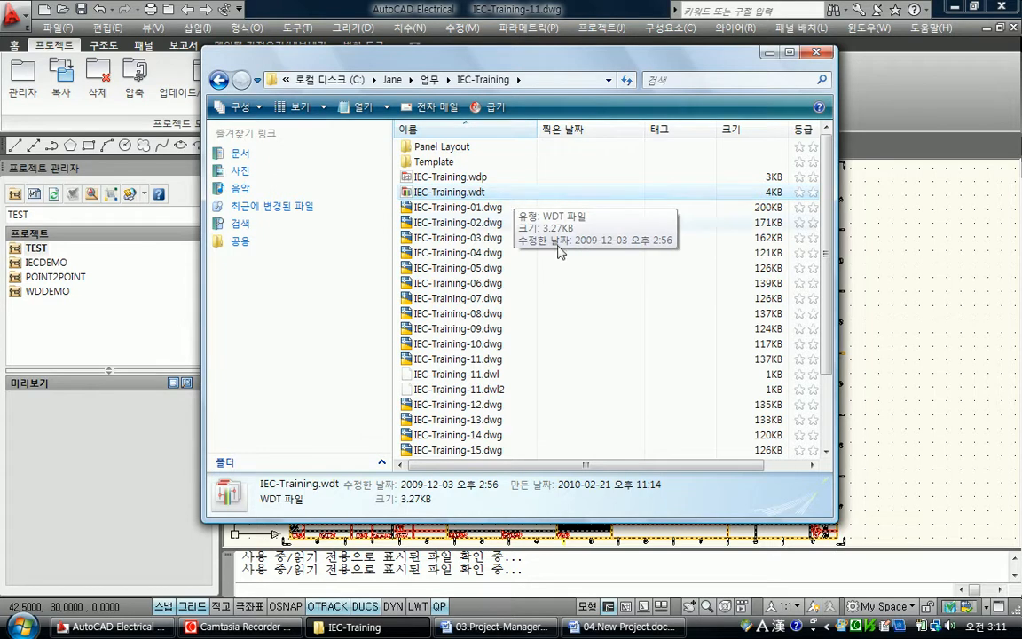
scroll(580, 310, "down", 2)
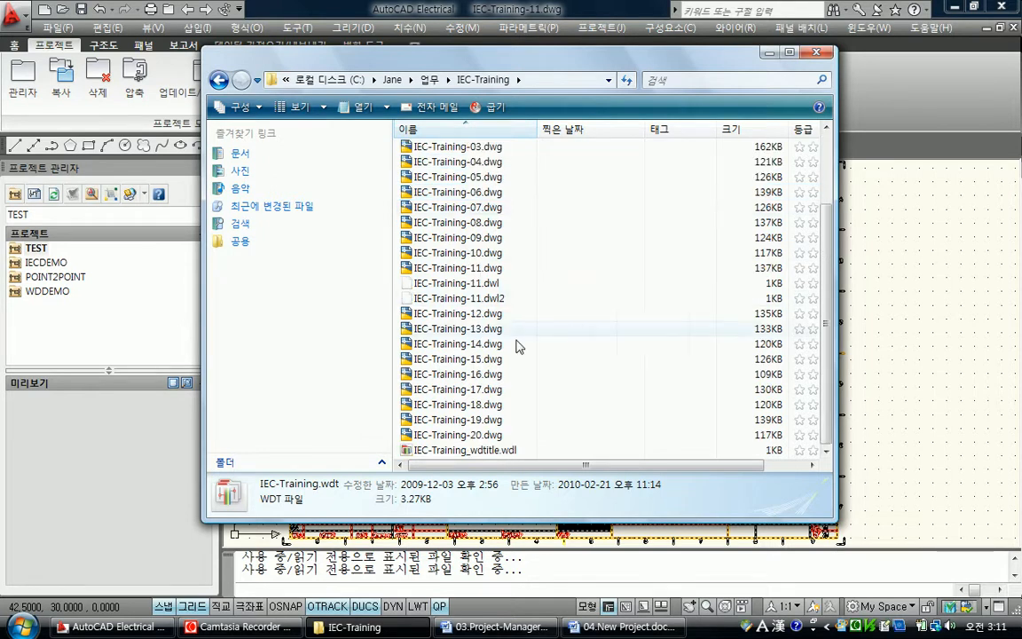
left_click(616, 450, "ctrl")
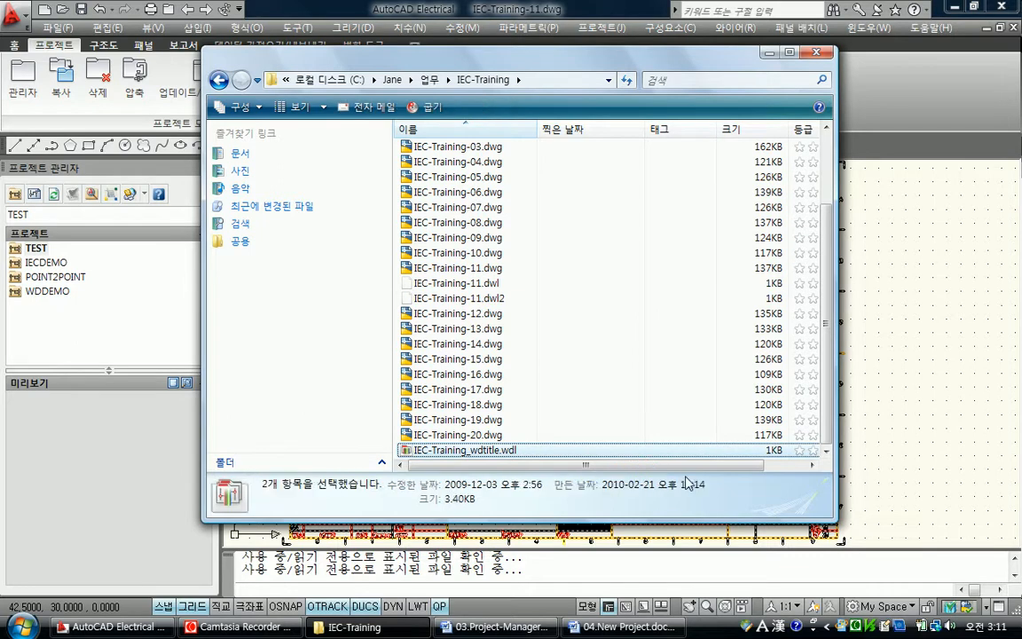
left_click(429, 79)
double_click(430, 192)
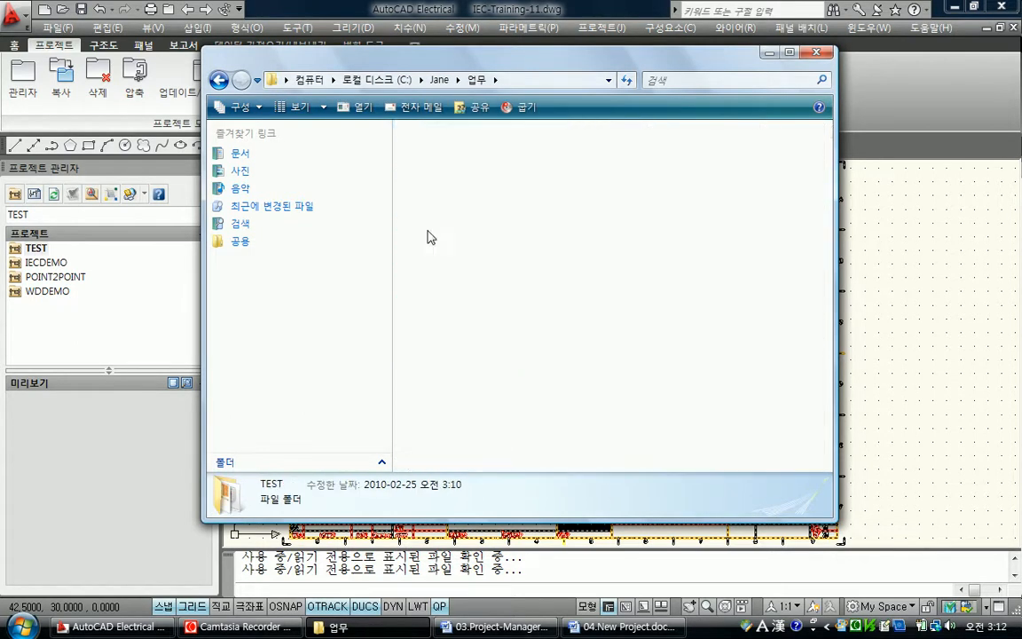
key("ctrl+v")
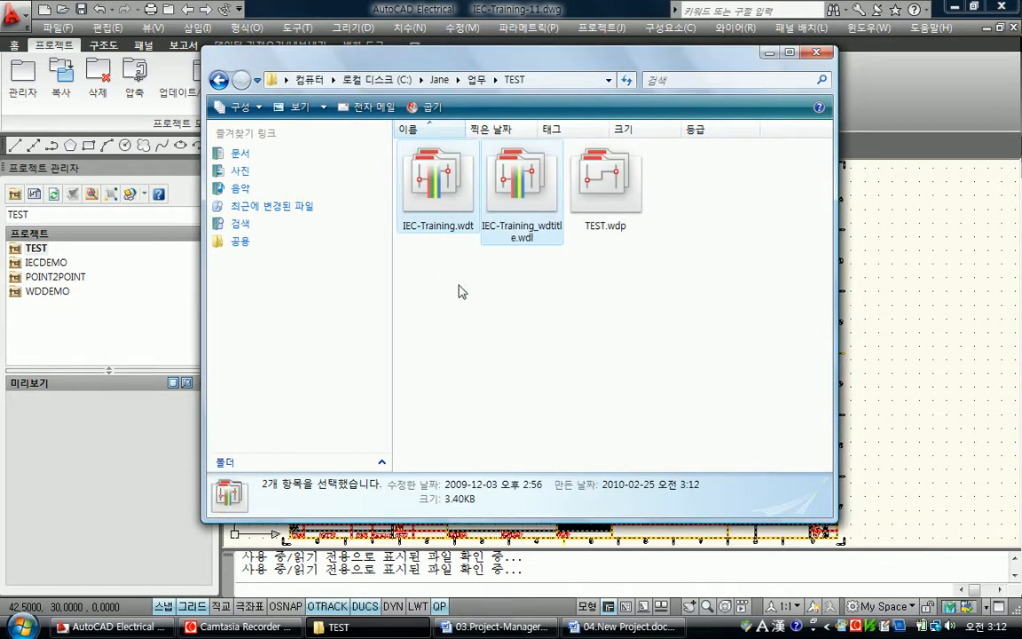
left_click(450, 295)
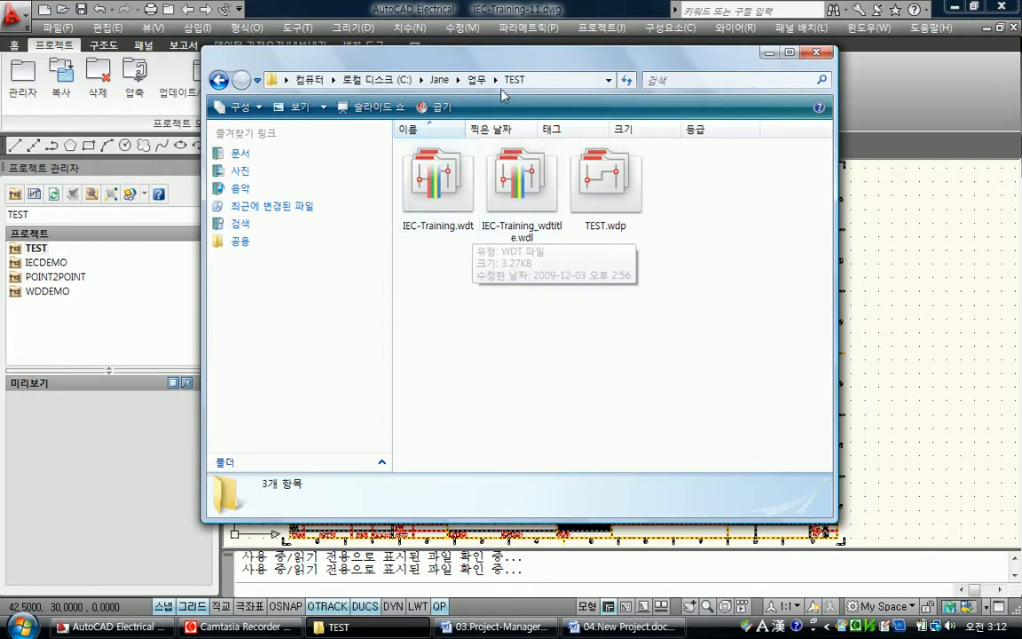
Rename the copied IEC-Training.wdt file in the TEST folder as test.wdt
left_click(417, 232)
right_click(432, 228)
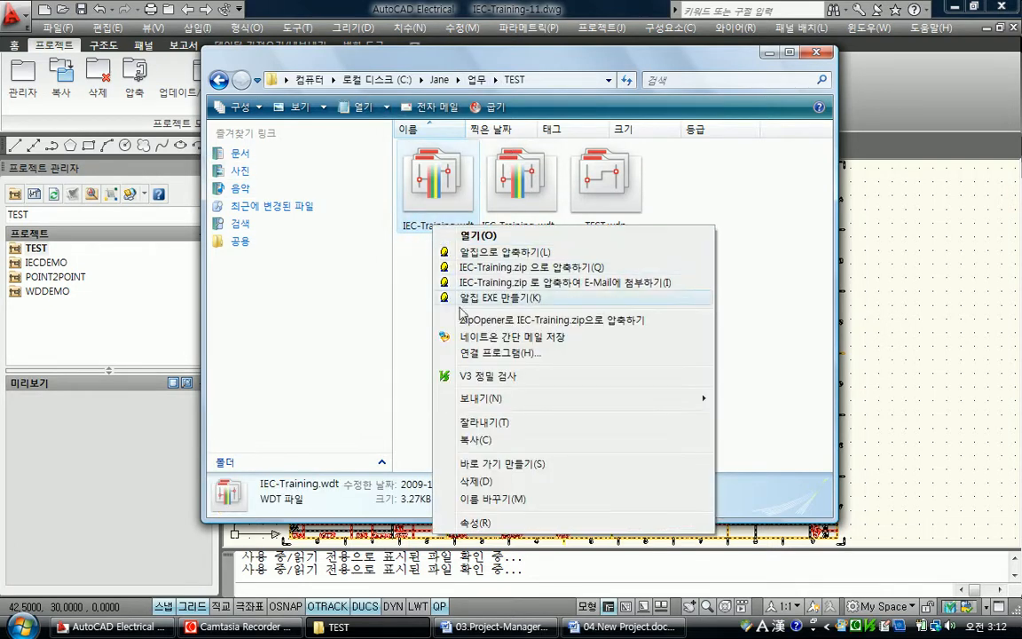
left_click(517, 498)
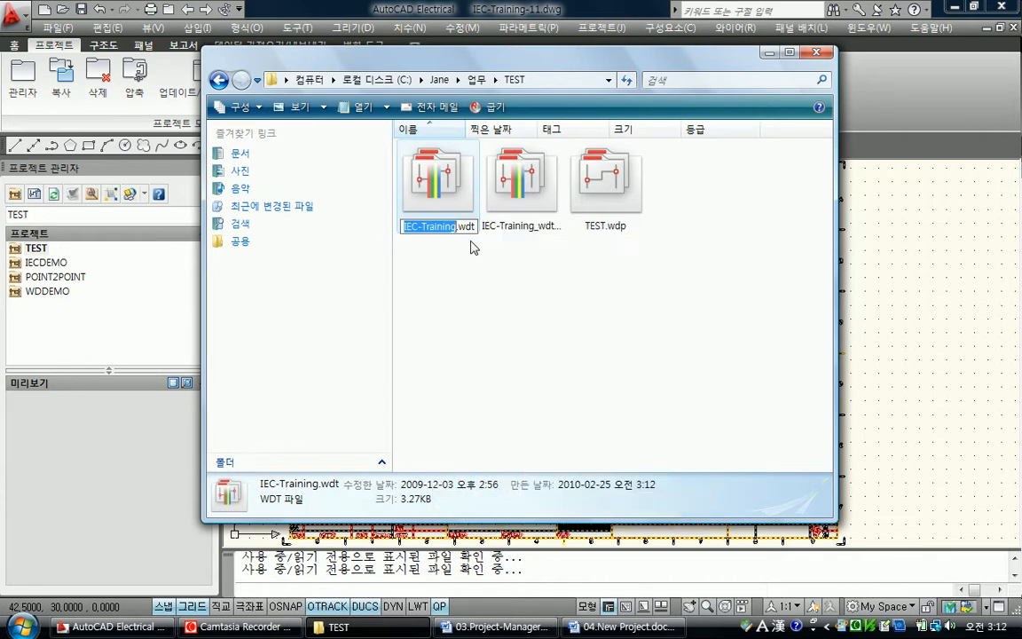
type("test")
key("Return")
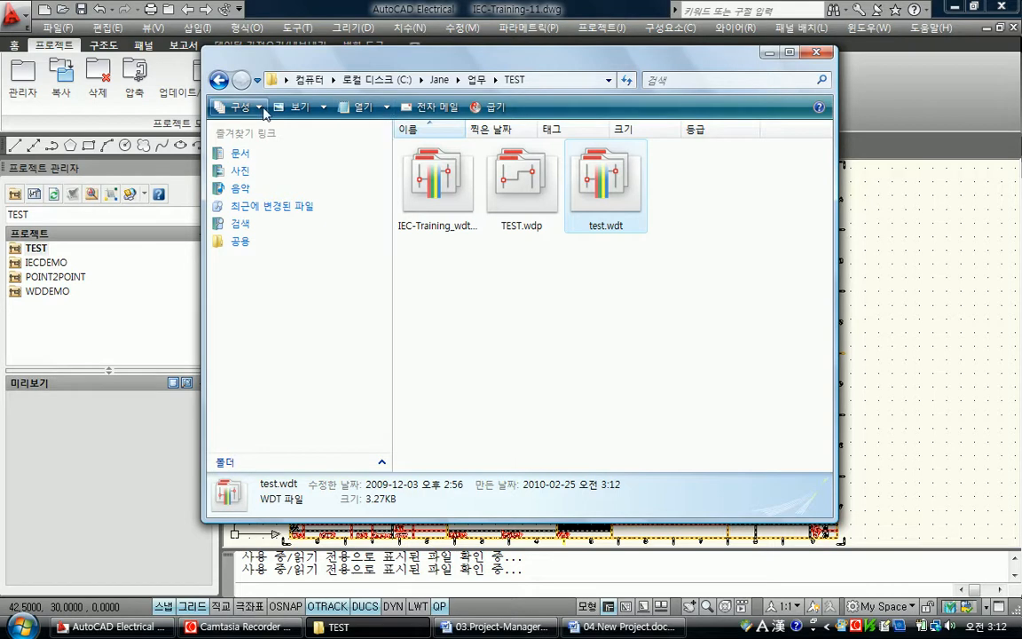
Show the TEST folder as a detailed list and rename IEC-Training_wdtitle.wdl as test_wdtitle.wdl
left_click(292, 106)
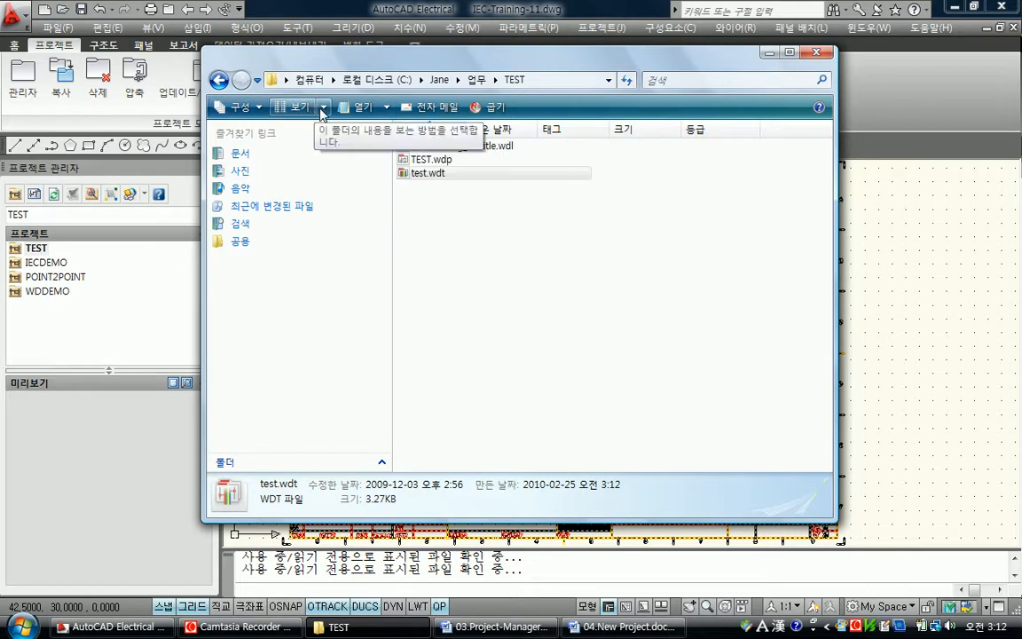
left_click(322, 107)
left_click(341, 158)
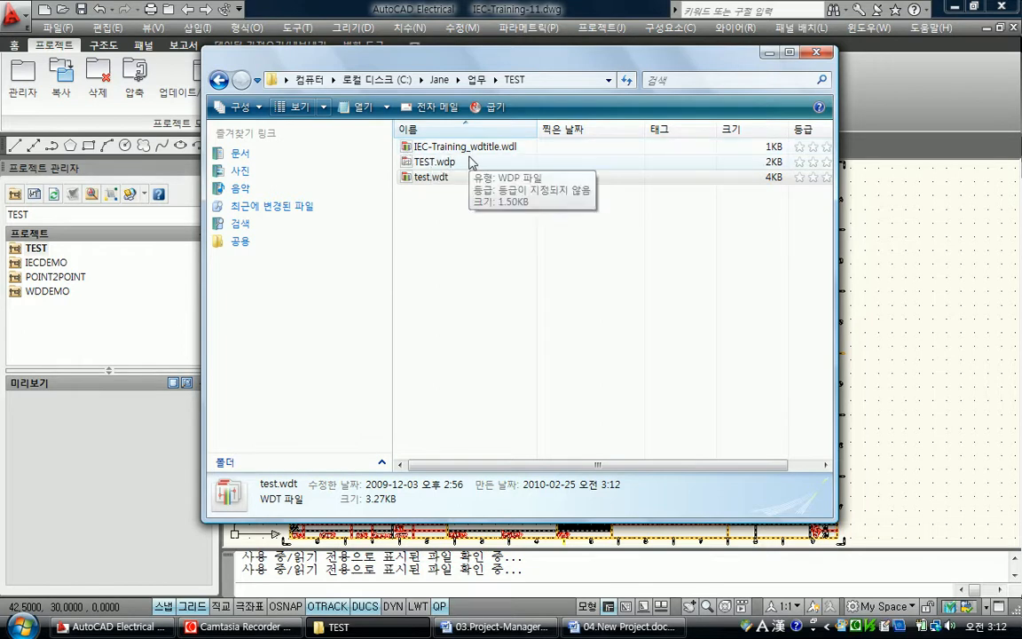
left_click(448, 148)
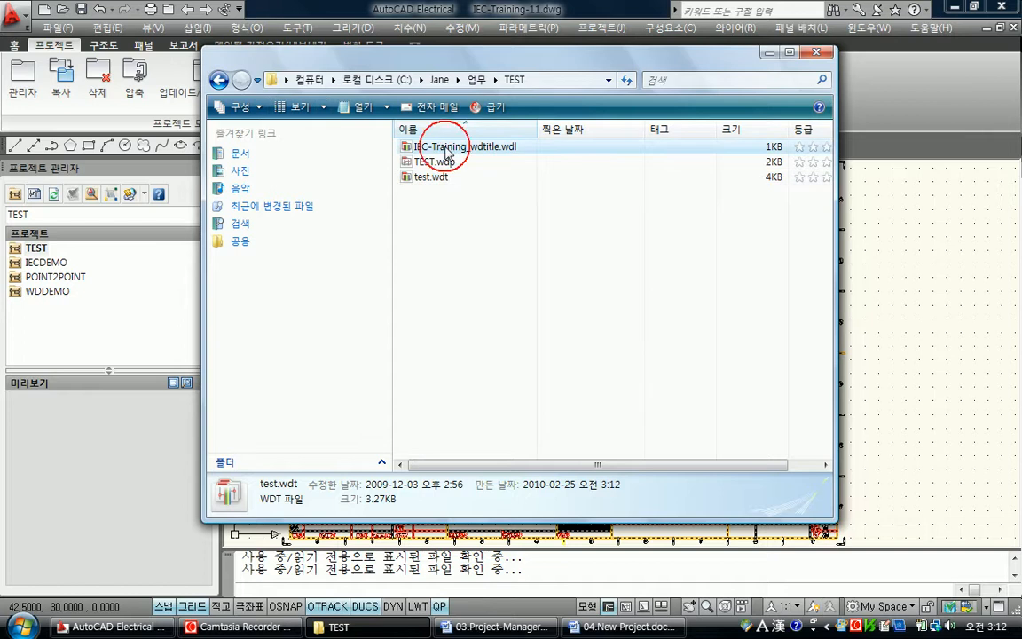
left_click(450, 151)
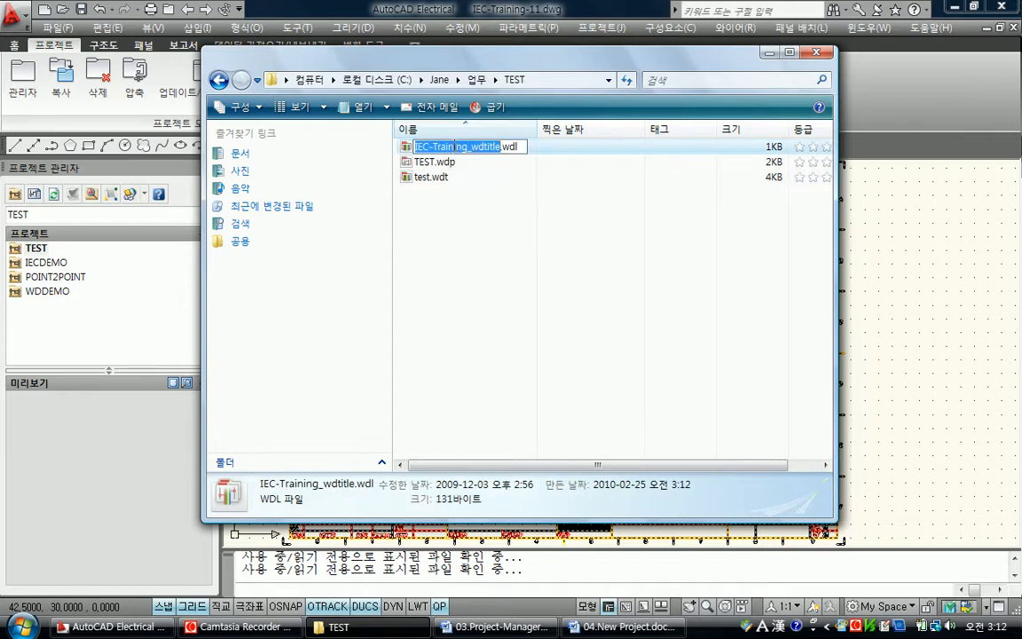
left_click_drag(467, 146, 416, 149)
type("test")
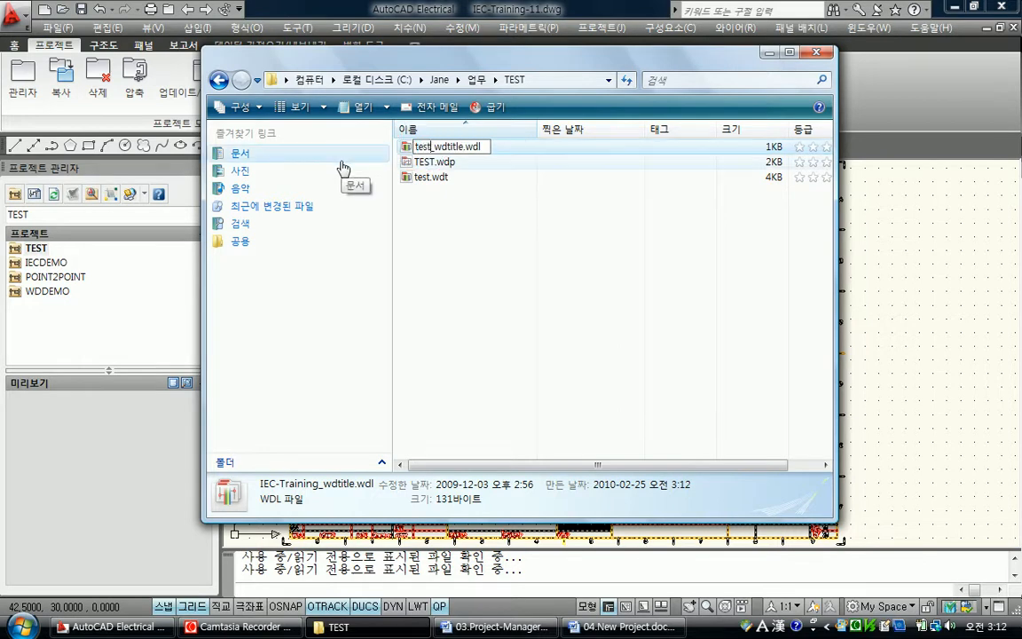
key("Return")
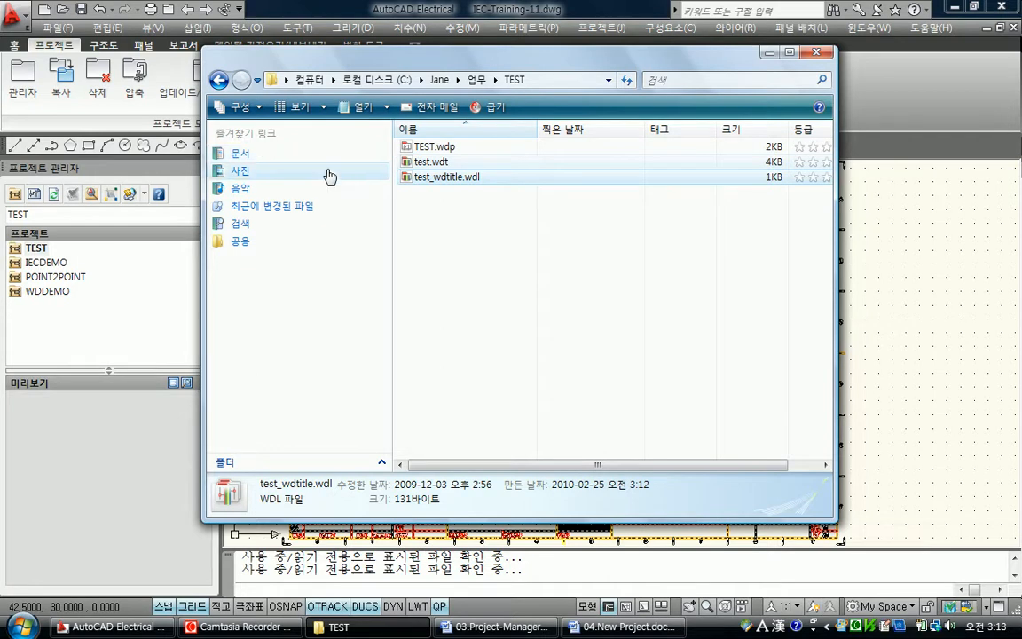
Switch back to AutoCAD Electrical, review the TEST project's customized description field labels, and accept the description without entering anything
left_click(281, 7)
right_click(20, 251)
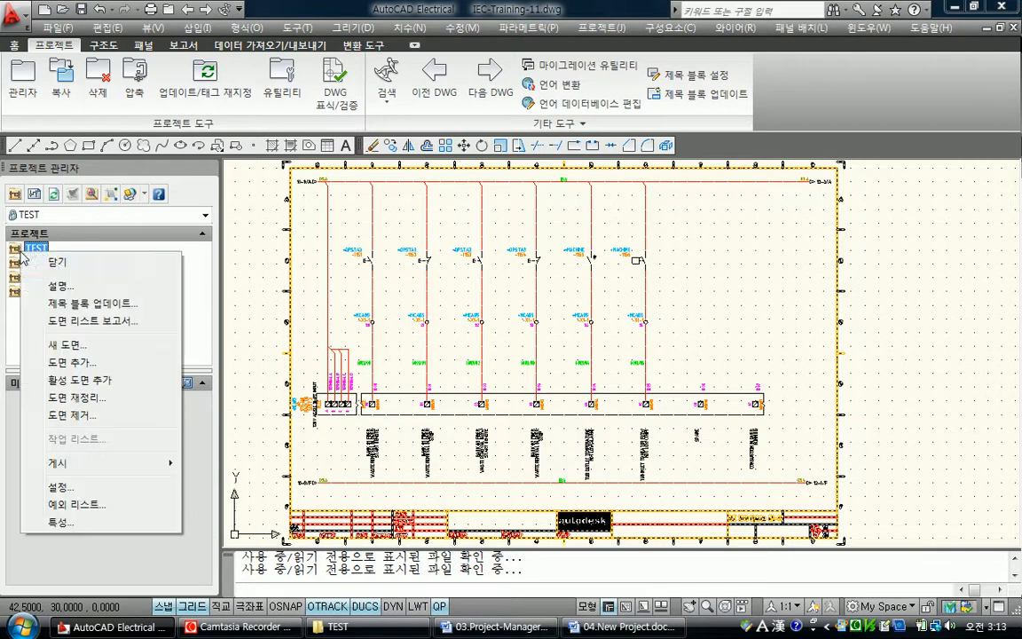
left_click(62, 280)
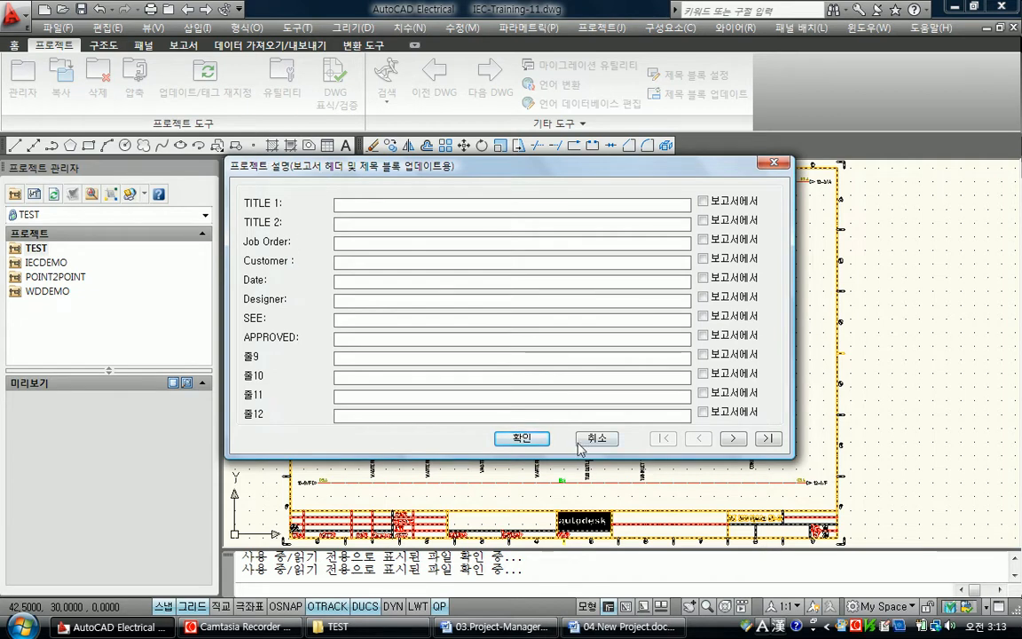
left_click(537, 439)
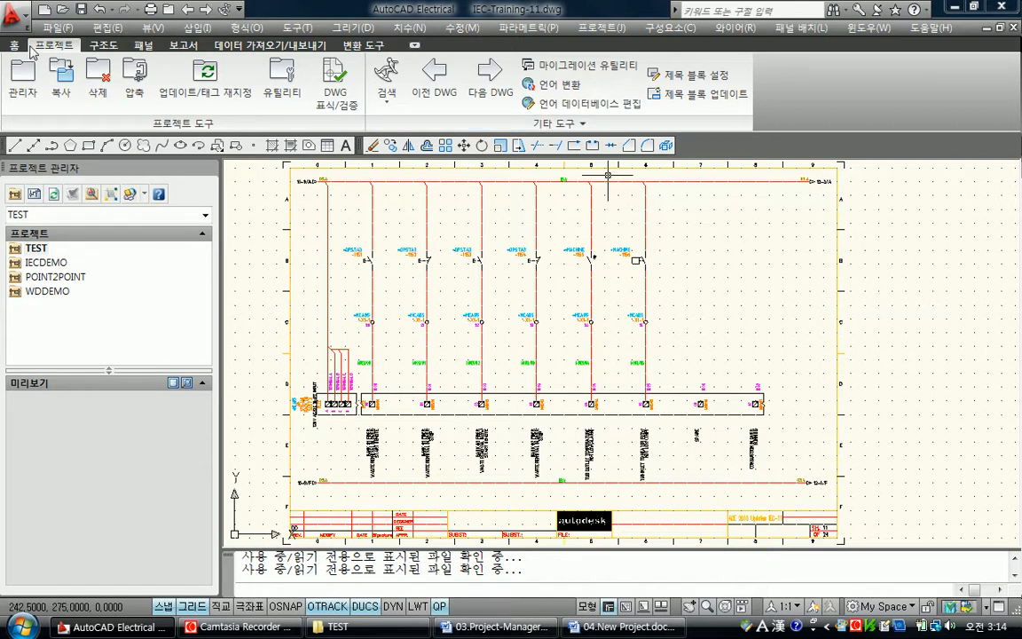
Start a project copy with IEC-Training.wdp from the IEC-Training folder inside 업무 as the existing project
left_click(60, 82)
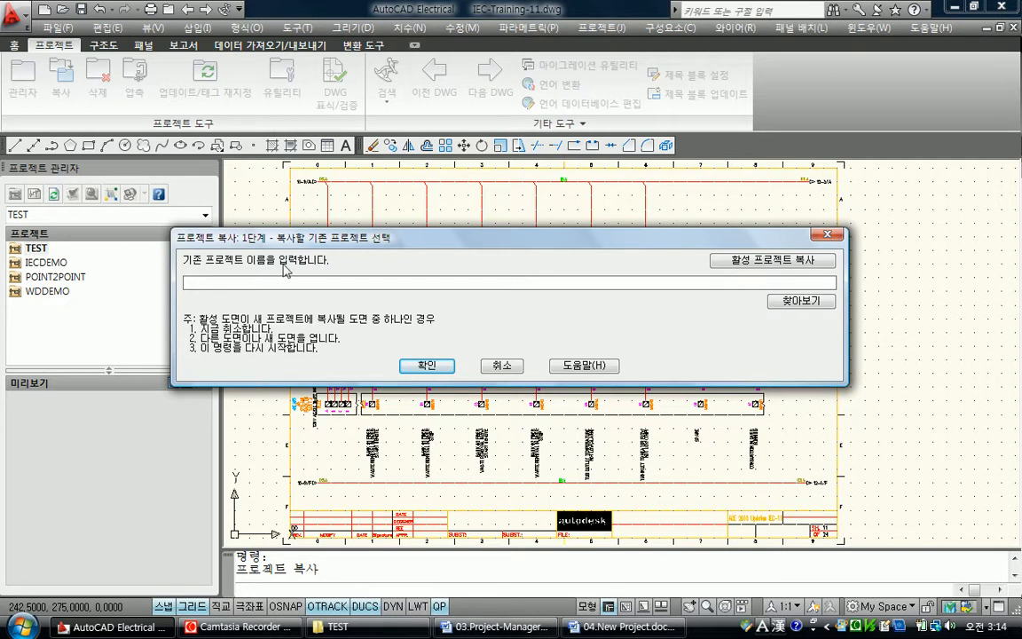
left_click(782, 305)
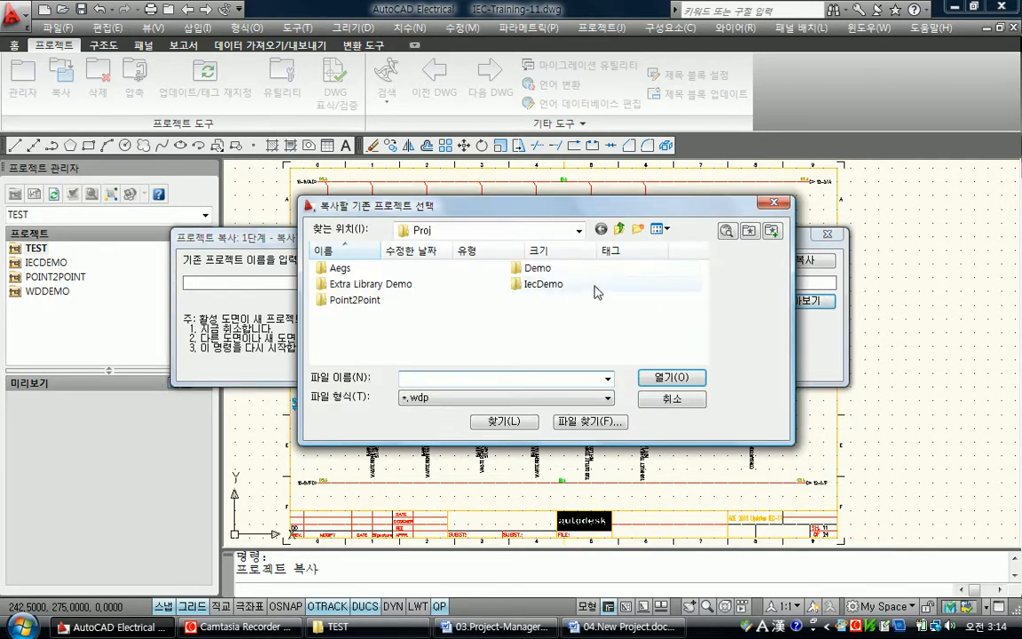
left_click(578, 230)
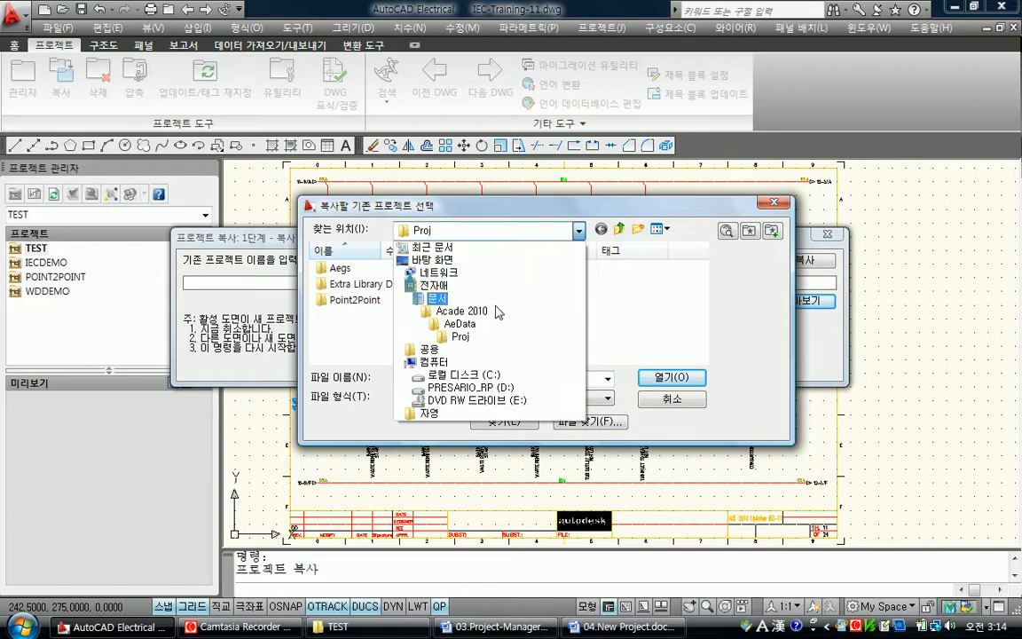
left_click(431, 374)
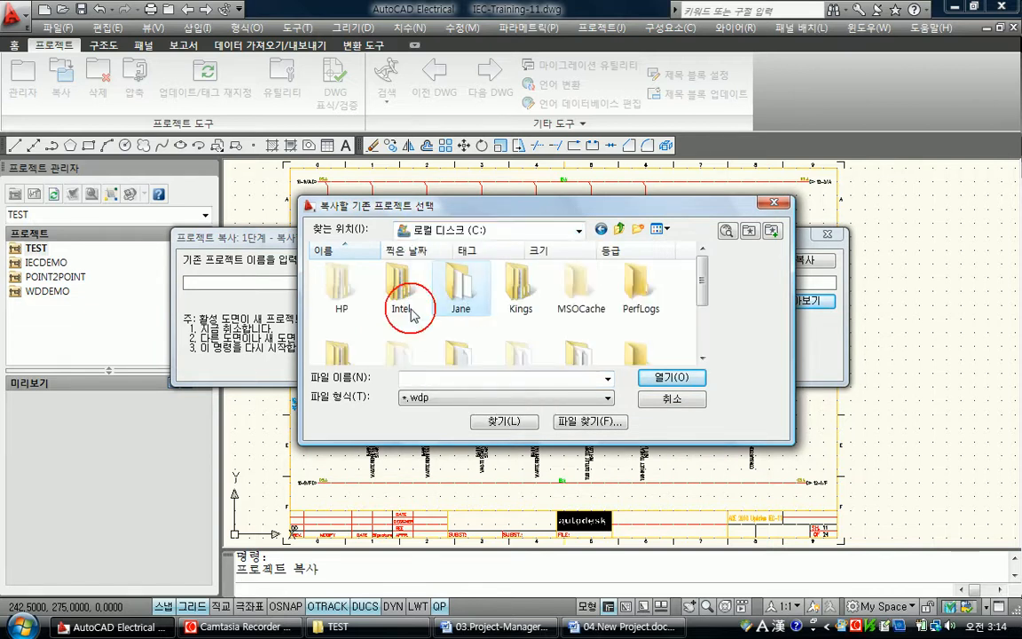
double_click(457, 288)
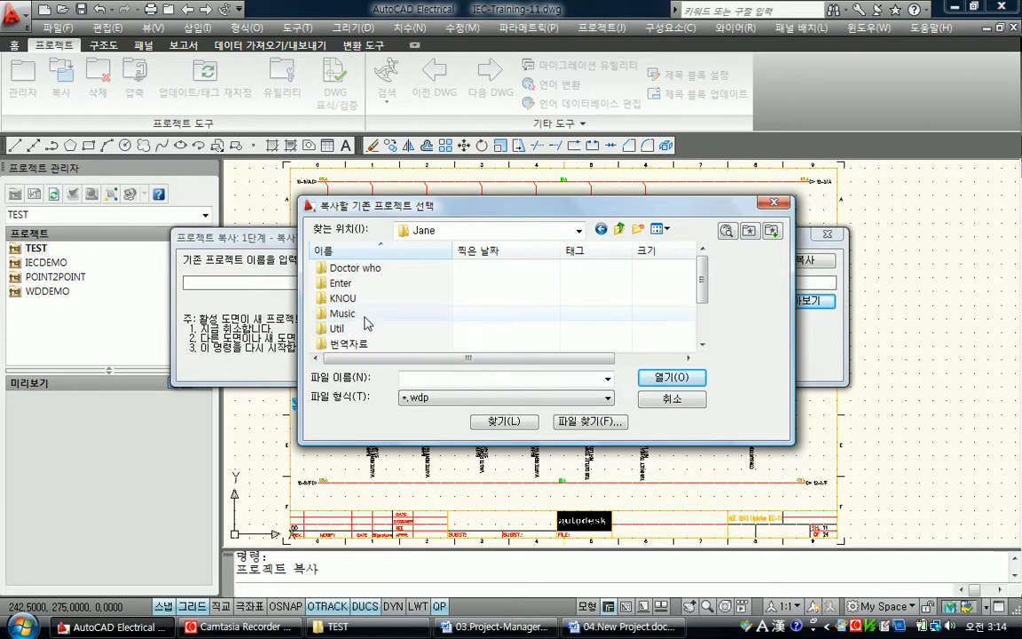
scroll(365, 328, "down", 1)
double_click(363, 330)
double_click(335, 285)
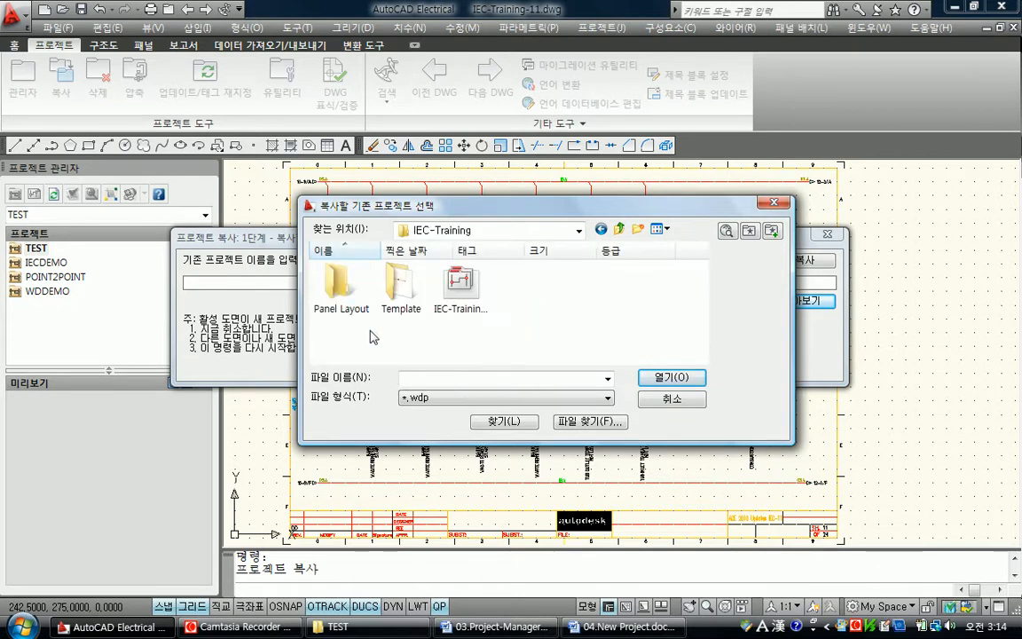
left_click(448, 284)
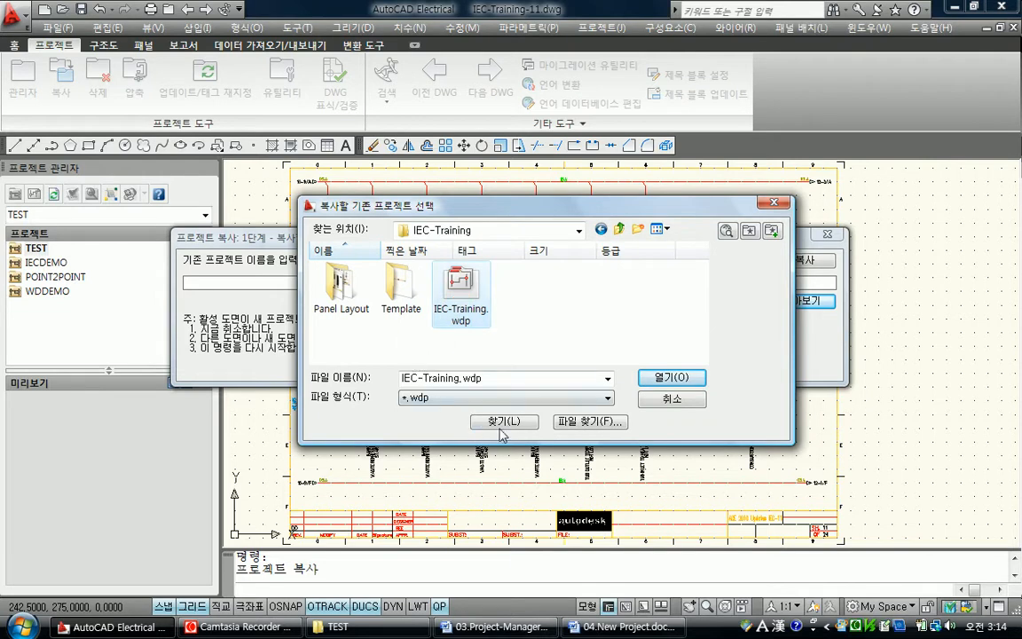
left_click(671, 377)
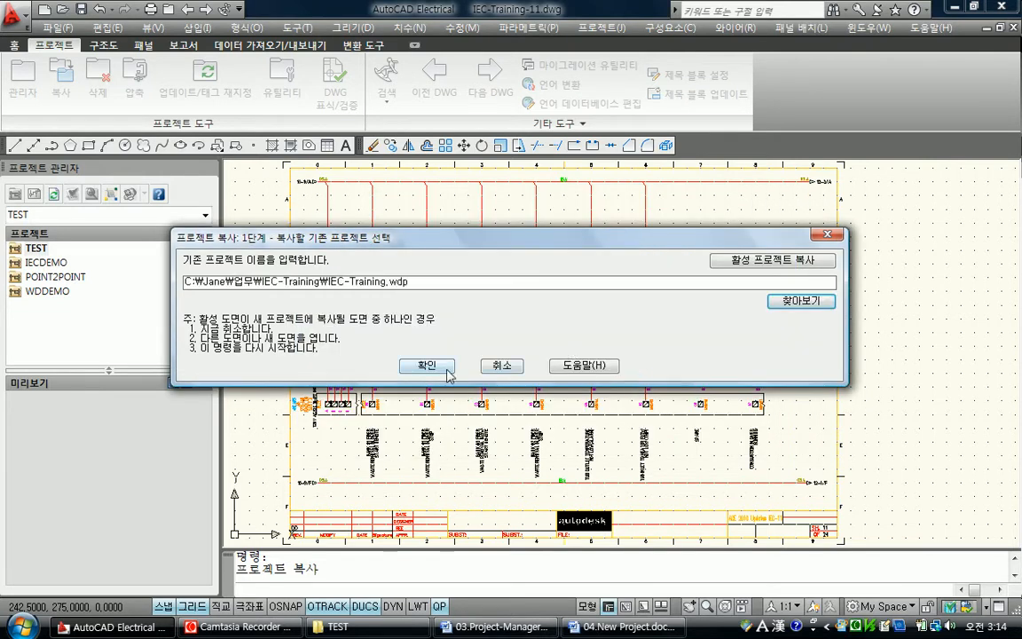
left_click(486, 365)
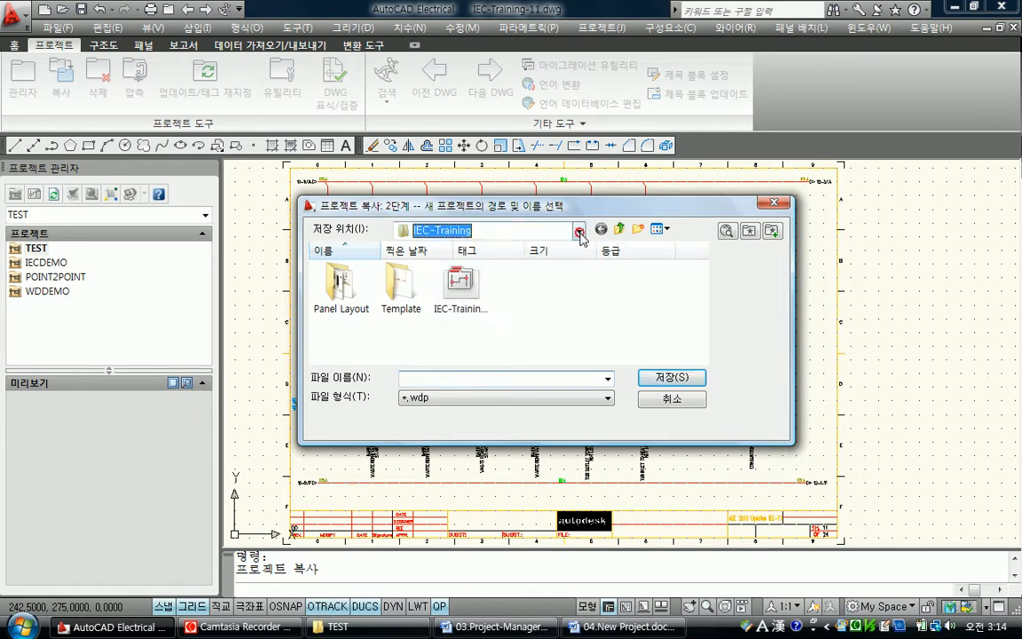
Create a folder named New-Training in the 업무 folder and open it as the new project's save location
left_click(579, 230)
left_click(471, 349)
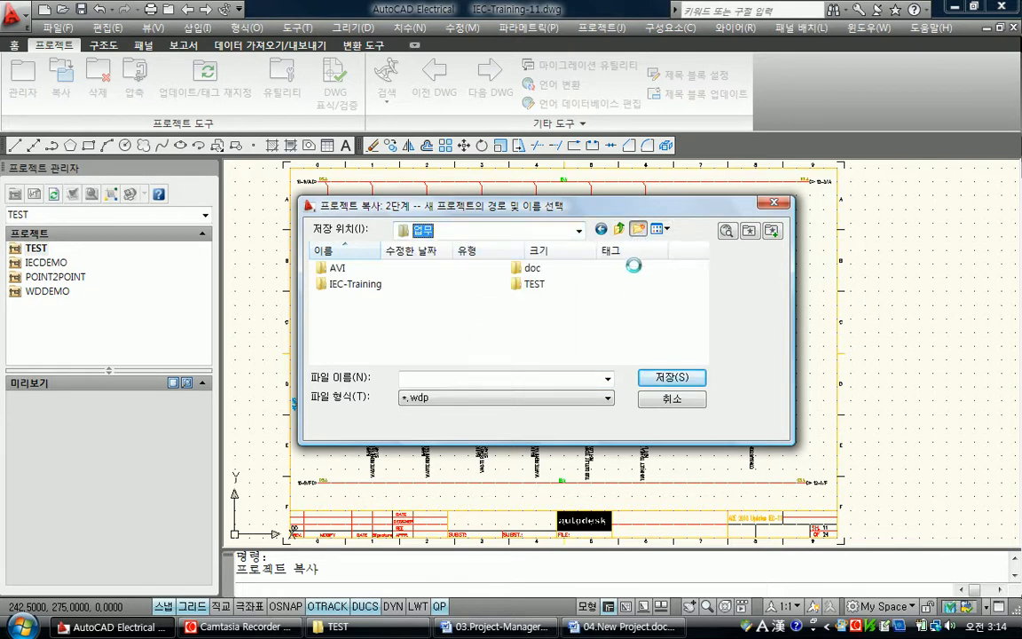
left_click(638, 230)
type("New")
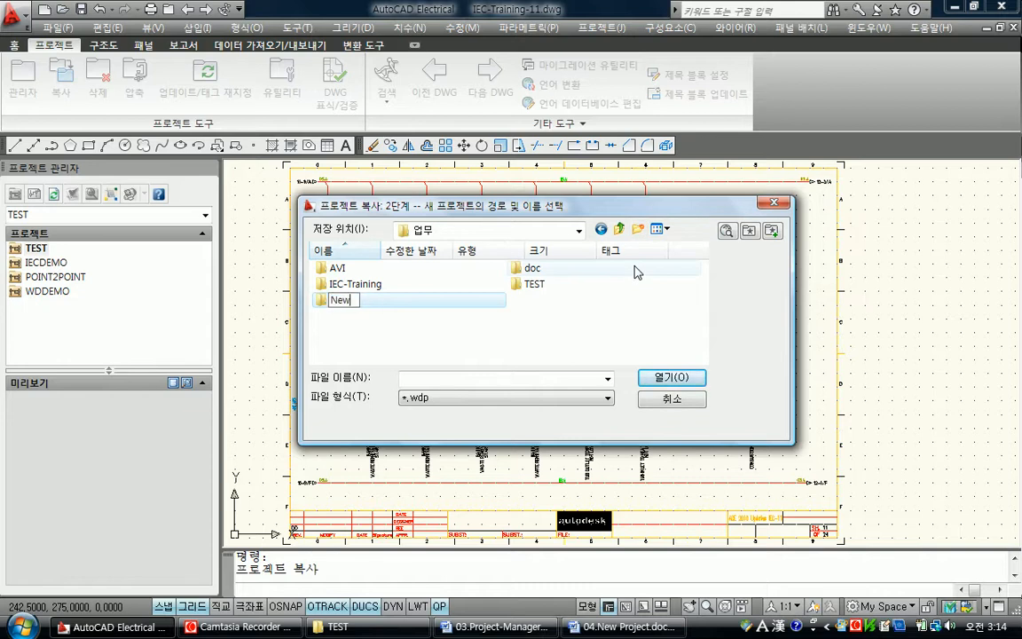
type("-Training")
key("Return")
key("Return")
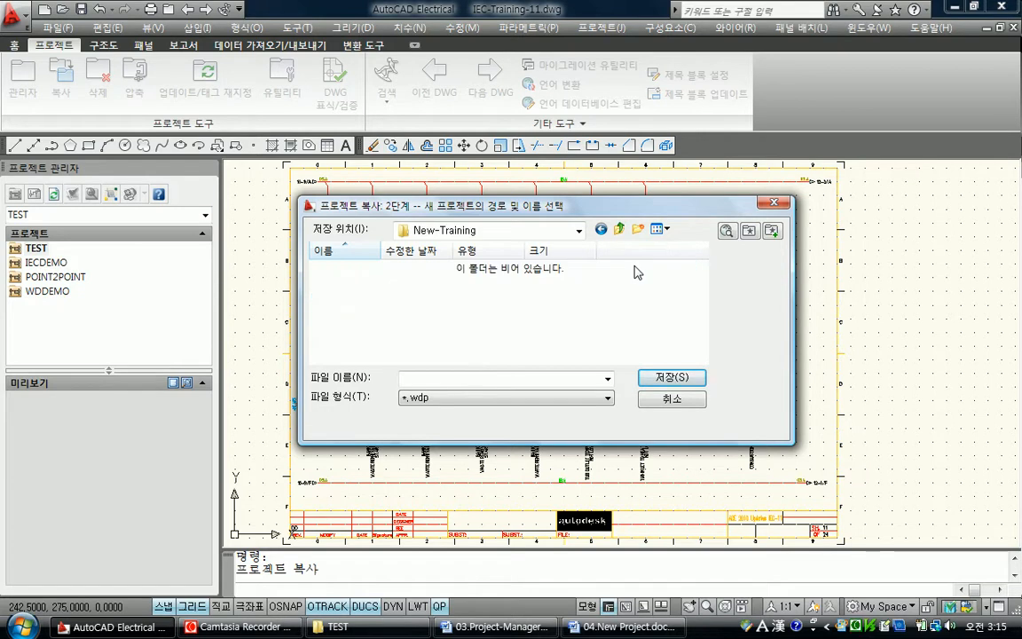
Name the new project file New-Training and save it in the New-Training folder
left_click(497, 380)
type("Vew-Training")
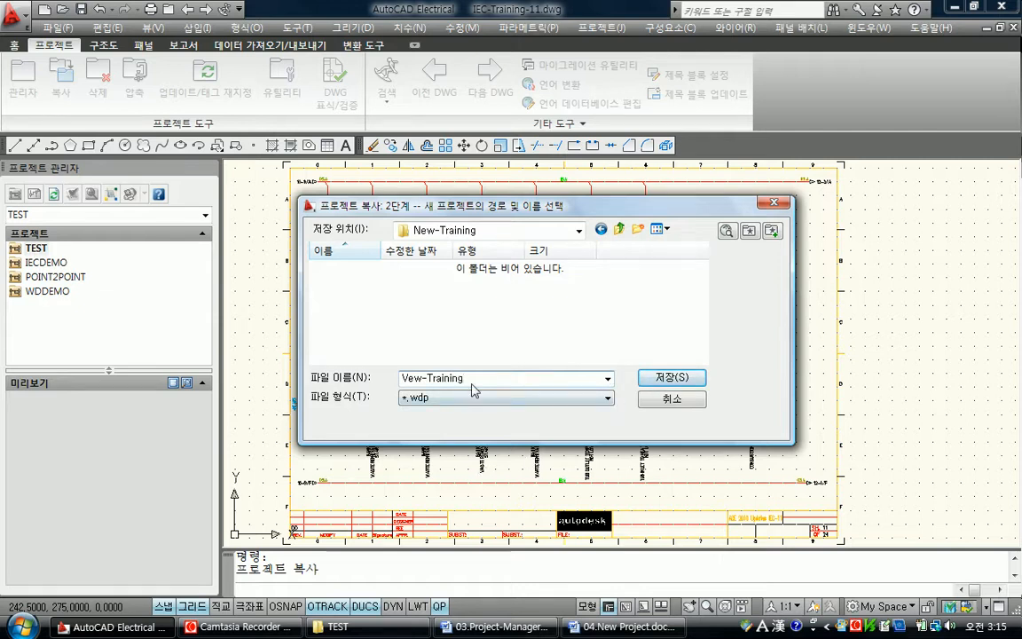
left_click_drag(402, 379, 409, 379)
type("N")
left_click(654, 380)
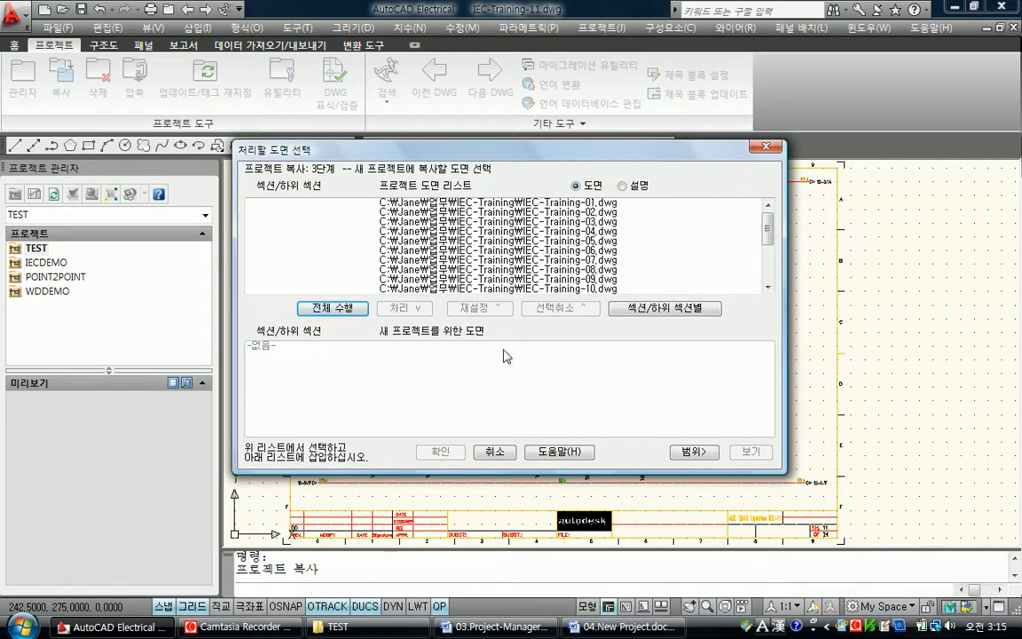
Finish the project copy without any drawings, keeping the New-Training base path and including the .wdt and .wdl files
mouse_move(765, 231)
left_mouse_down()
mouse_move(765, 266)
mouse_move(760, 220)
left_mouse_up()
left_click(428, 446)
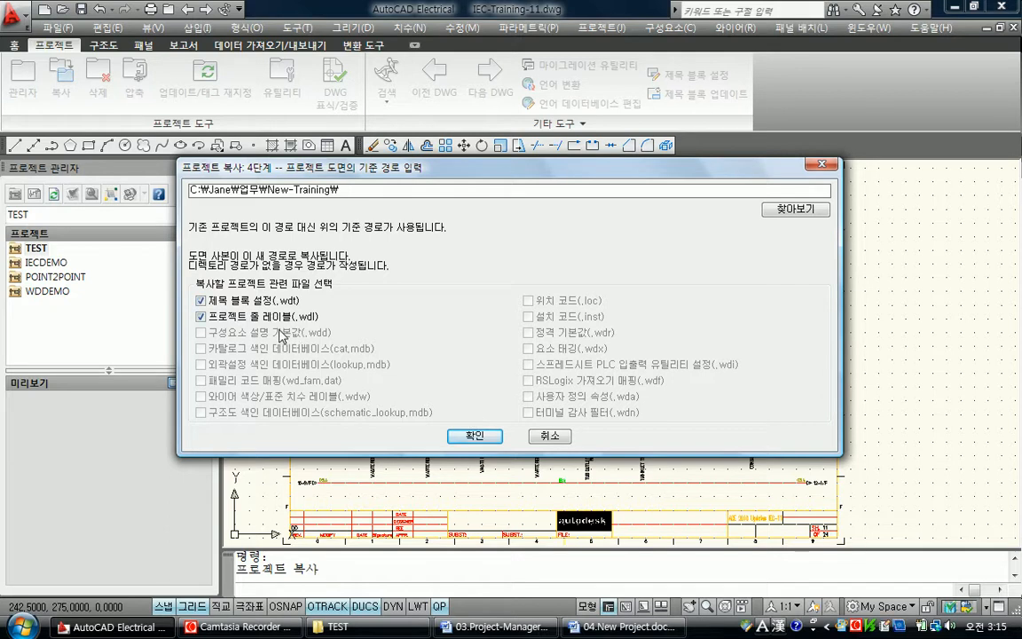
left_click(475, 437)
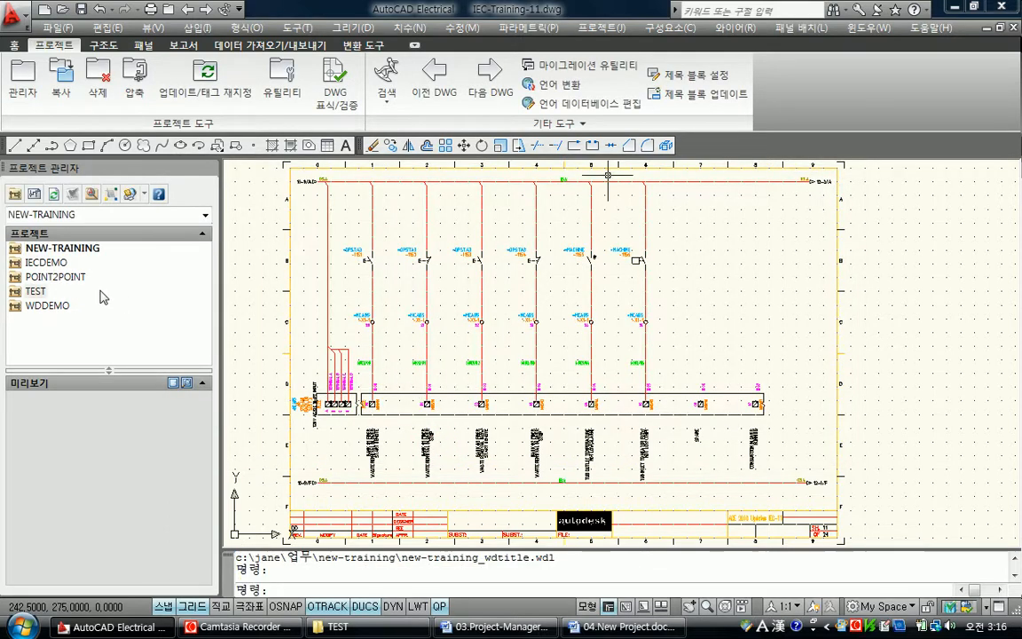
Review the NEW-TRAINING project's description, checking the TITLE 1 and TITLE 2 lines, and accept it without edits
left_click(37, 251)
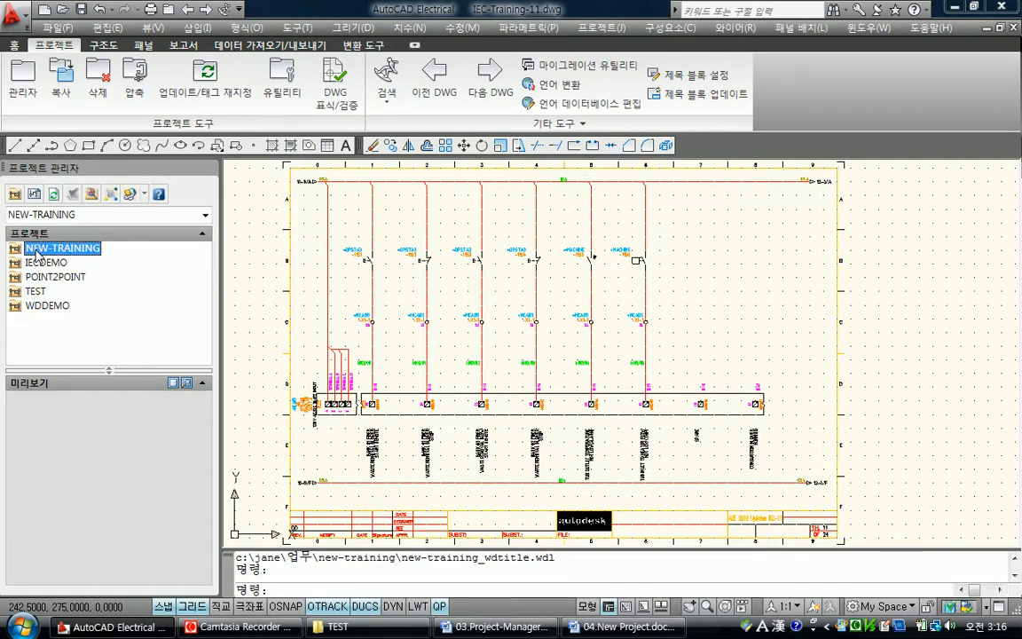
right_click(36, 252)
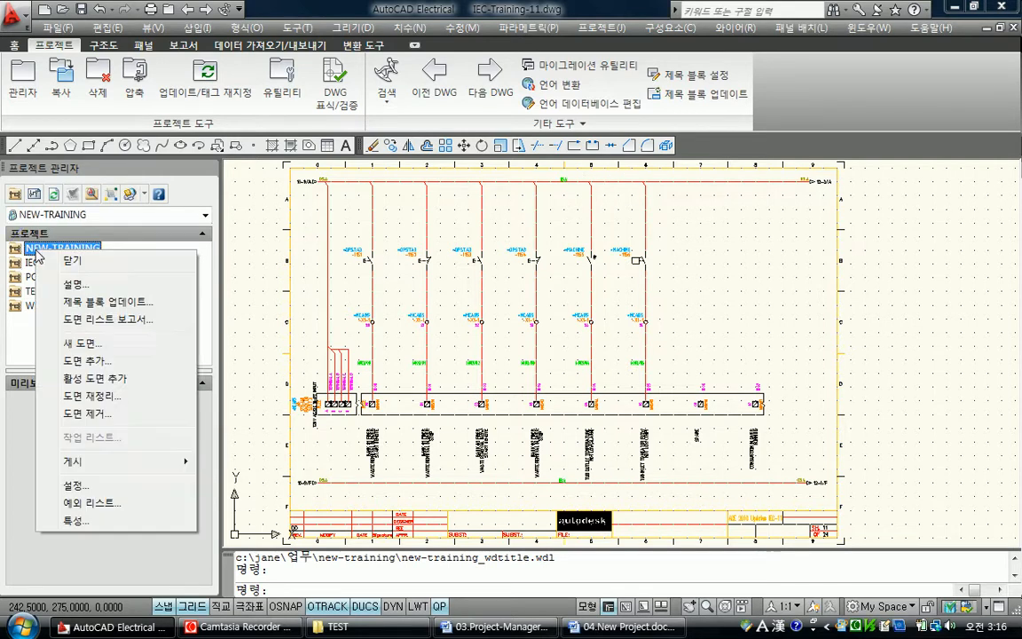
left_click(68, 288)
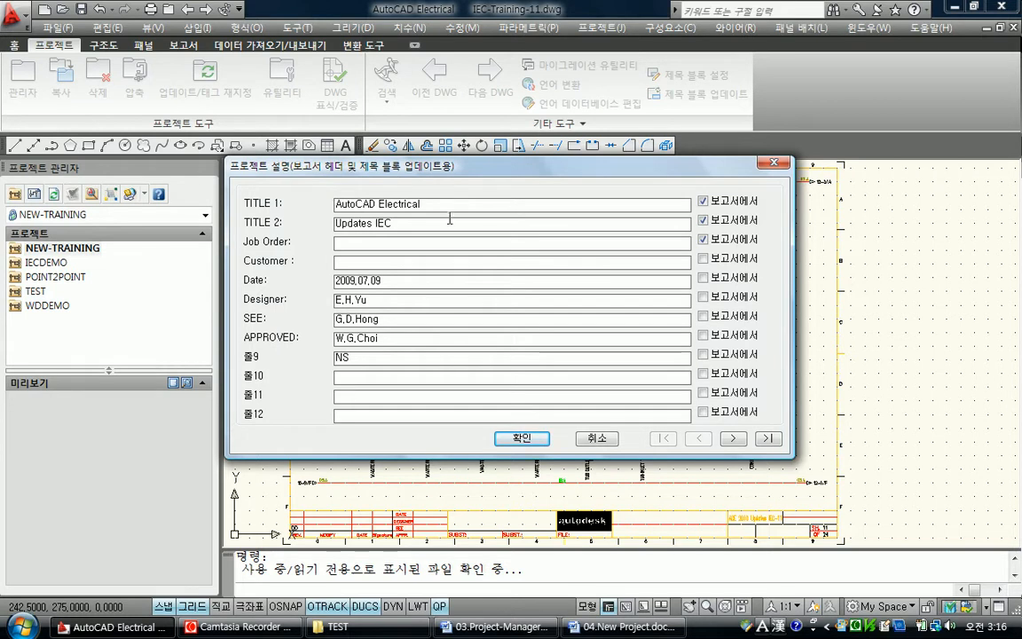
left_click_drag(426, 202, 274, 208)
left_click_drag(399, 227, 280, 231)
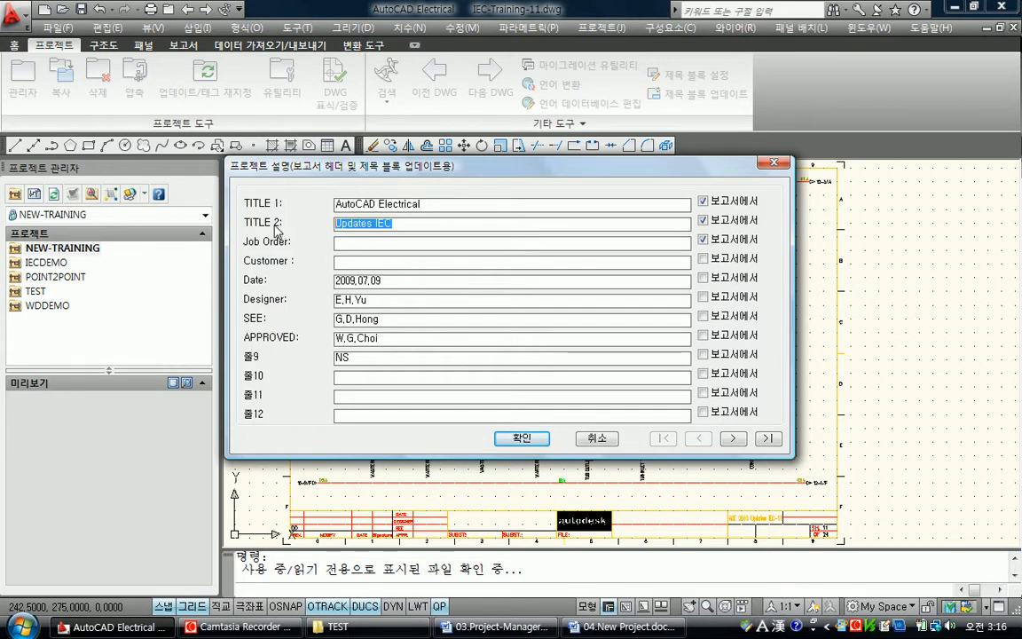
left_click(521, 438)
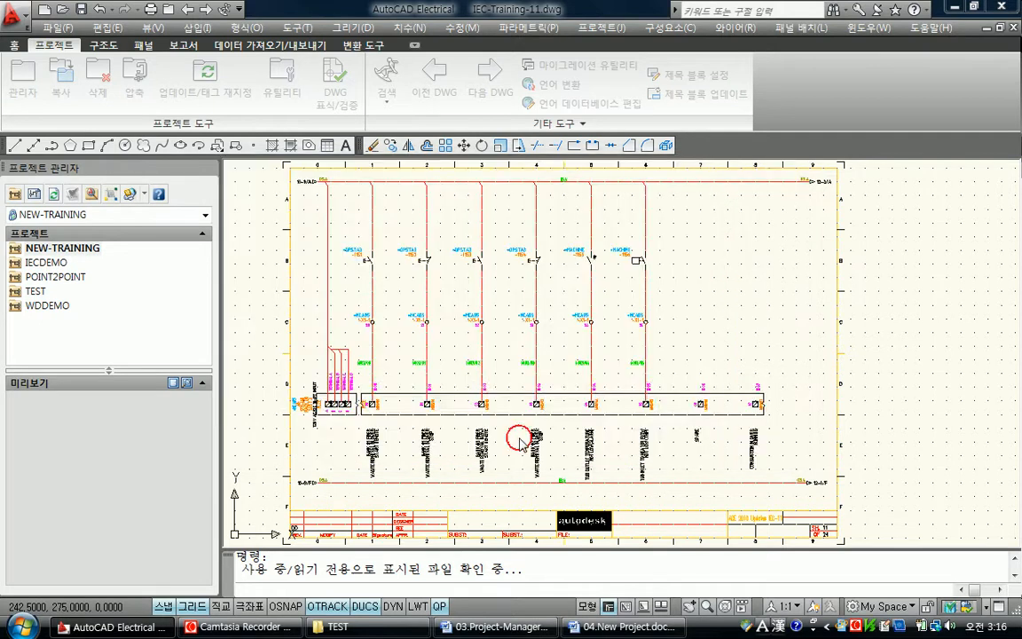
Switch to Windows Explorer and examine the project files in the New-Training folder
left_click(339, 627)
left_click(481, 79)
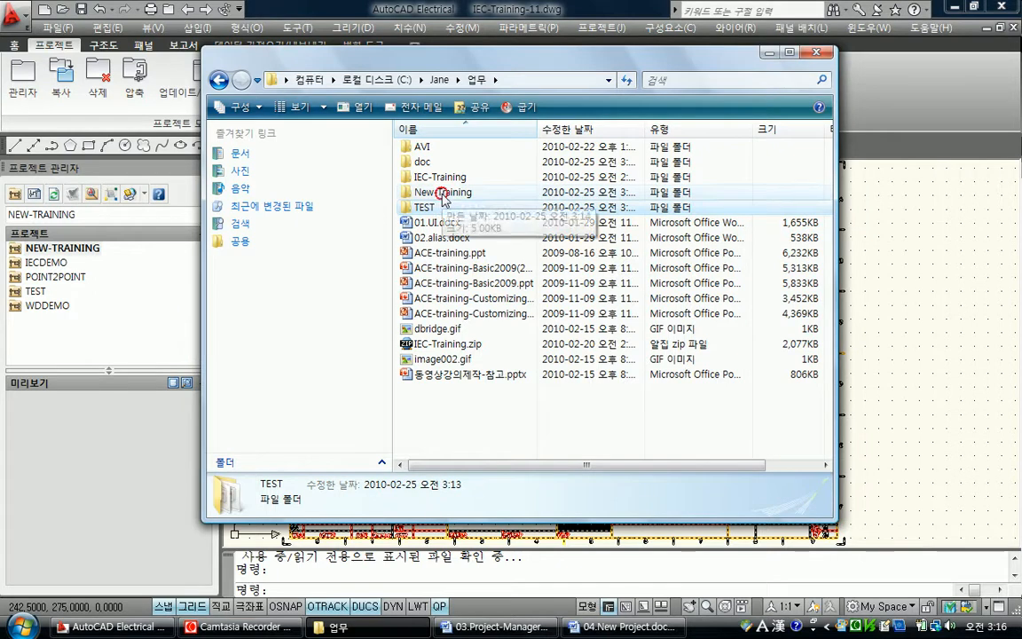
double_click(438, 193)
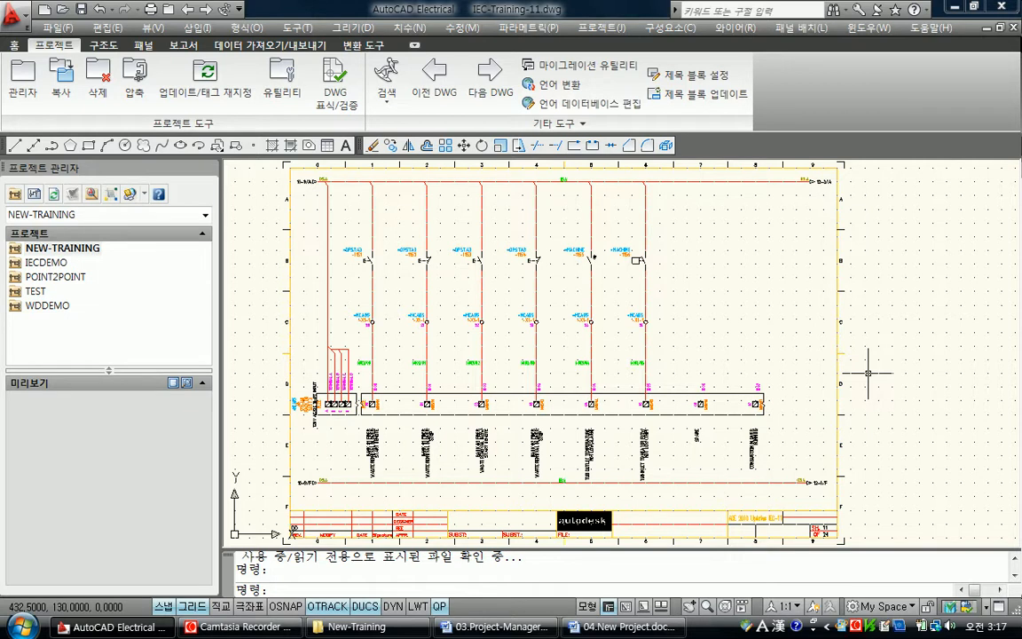
left_click(353, 626)
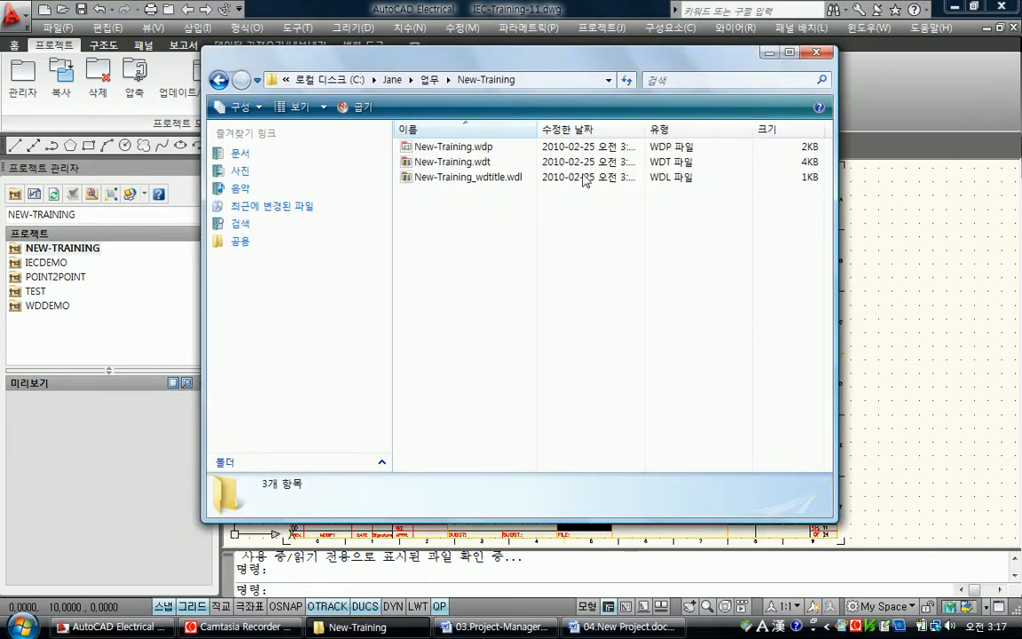
Copy IEC-Training.wdp, IEC-Training.wdt and IEC-Training_wdtitle.wdl from the IEC-Training folder to the clipboard
left_click(429, 80)
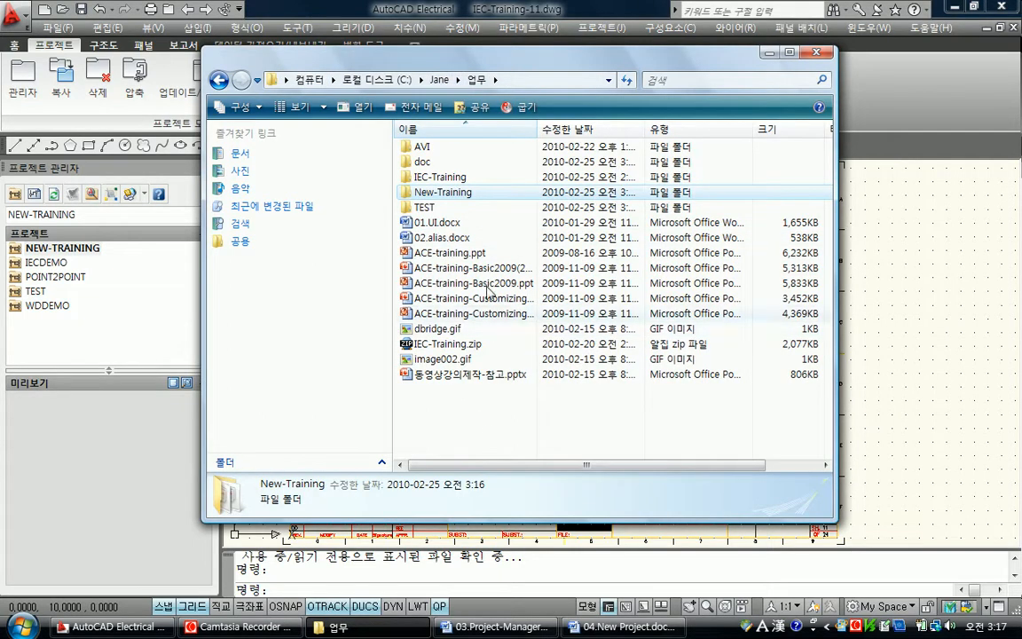
left_click(460, 178)
double_click(461, 179)
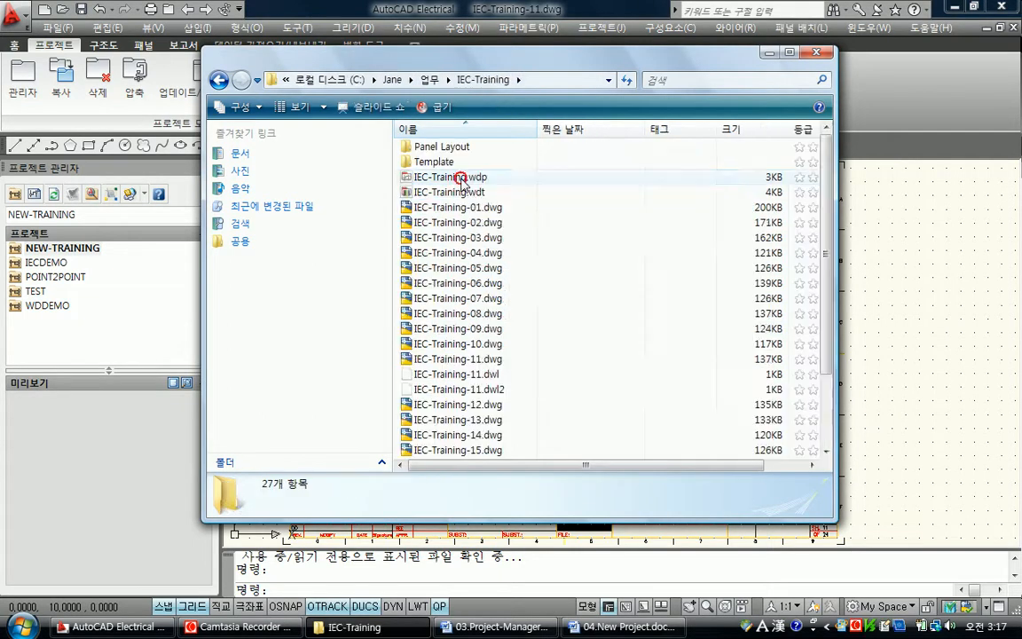
left_click(483, 177)
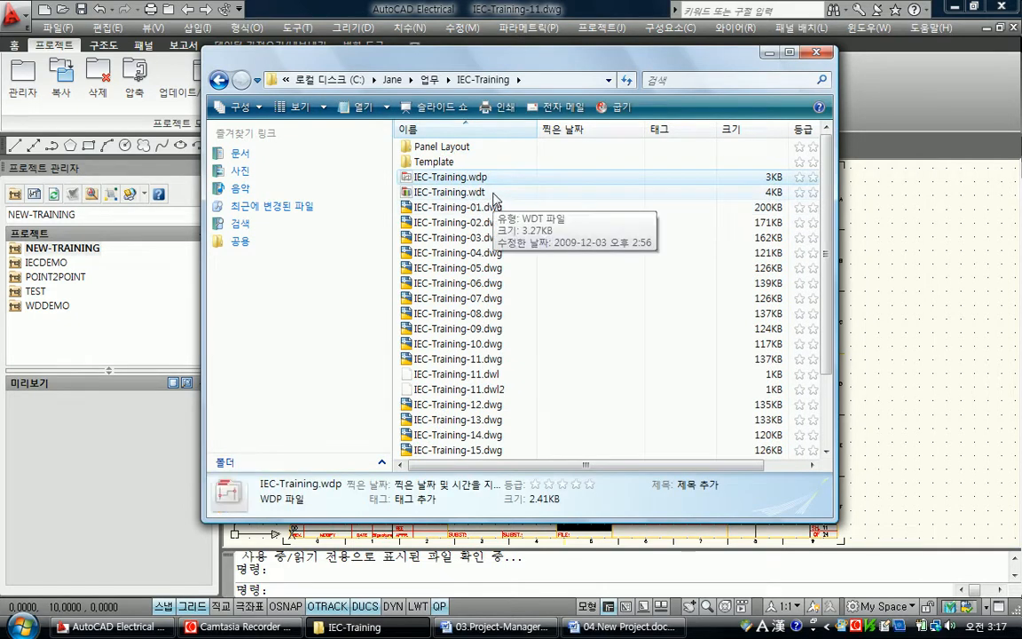
left_click(494, 194, "shift")
scroll(540, 345, "down", 2)
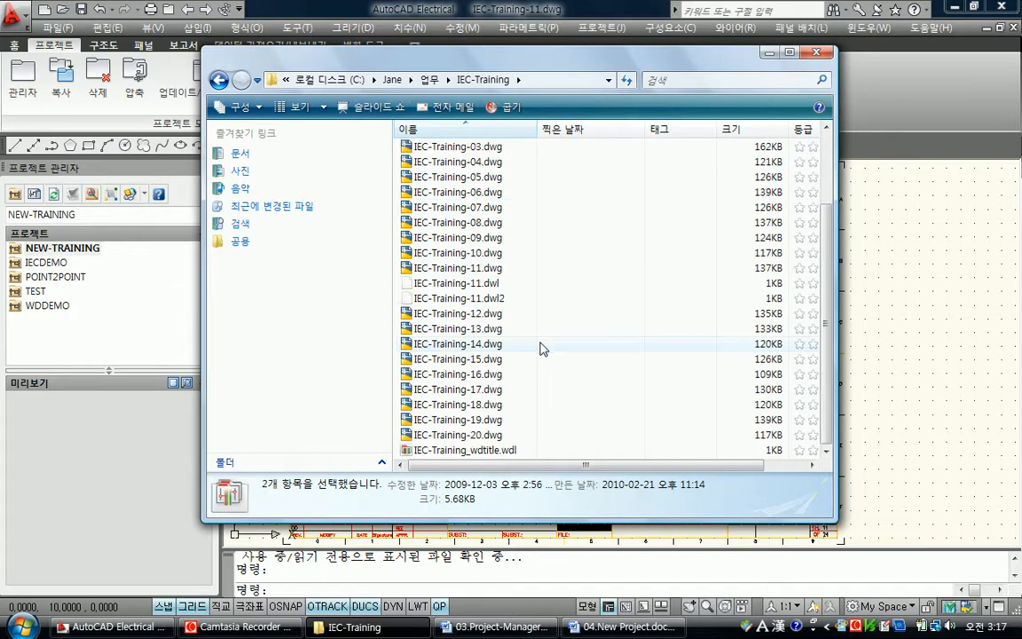
left_click(535, 450, "ctrl")
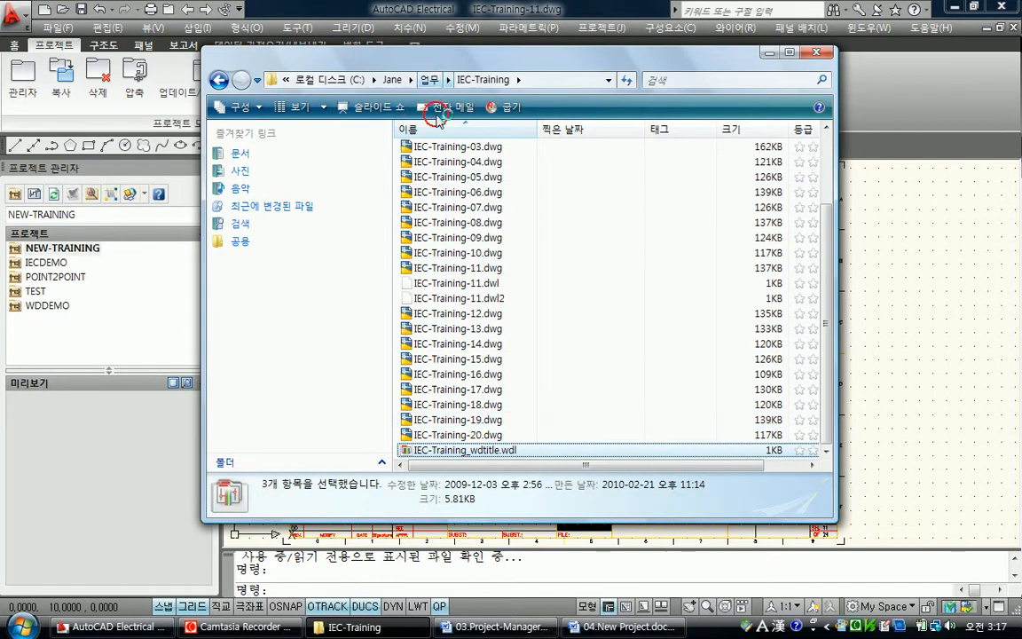
Create a new folder named Copy in the 업무 folder
left_click(429, 79)
right_click(448, 413)
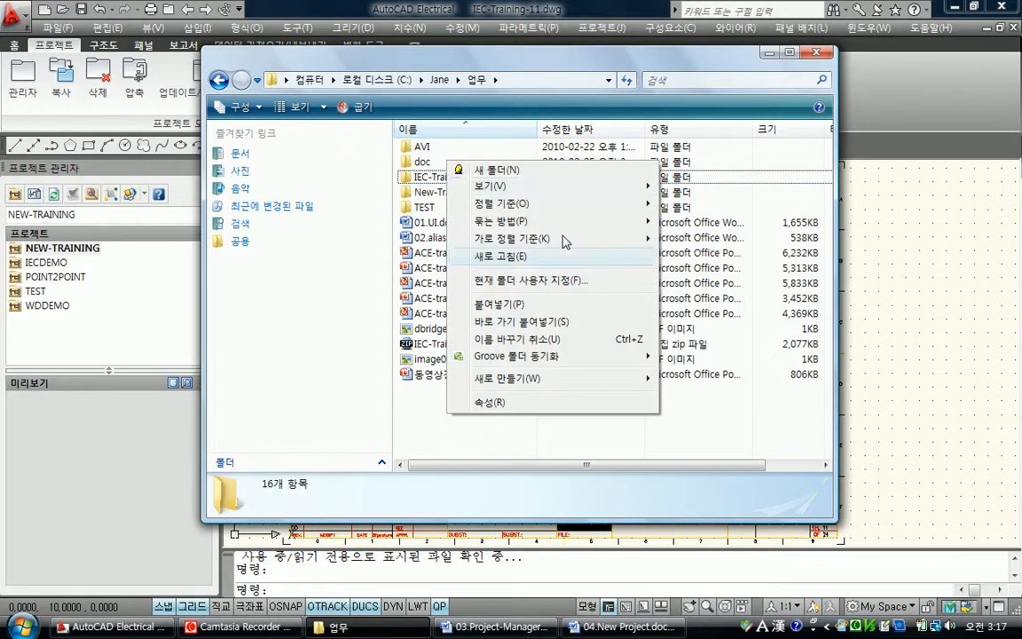
left_click(554, 169)
type("오리")
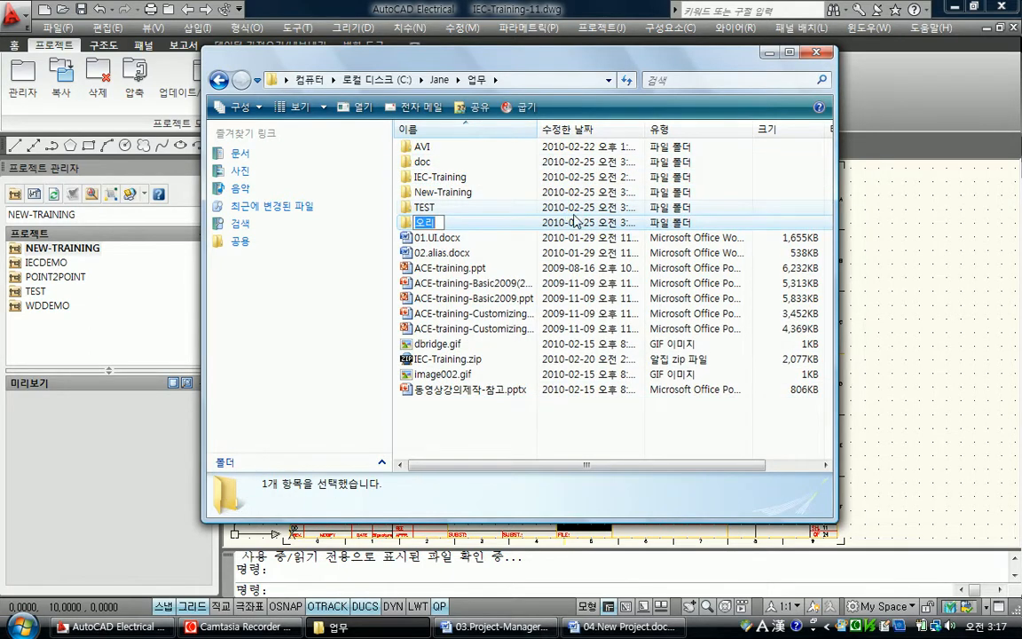
type("Copy")
key("Return")
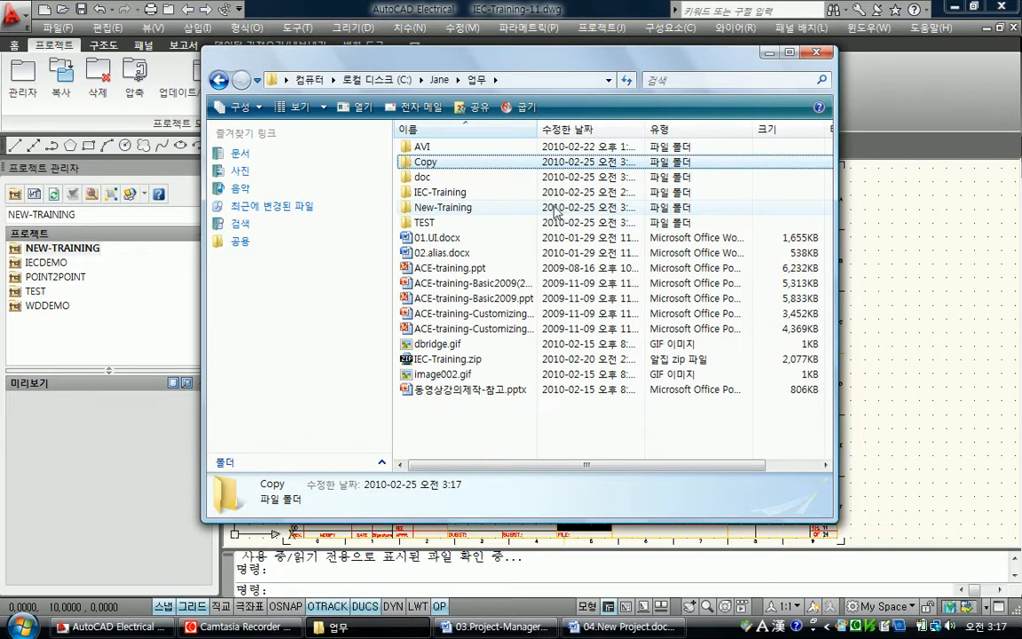
Paste the three copied IEC-Training project files into the Copy folder and select IEC-Training.wdp
double_click(509, 164)
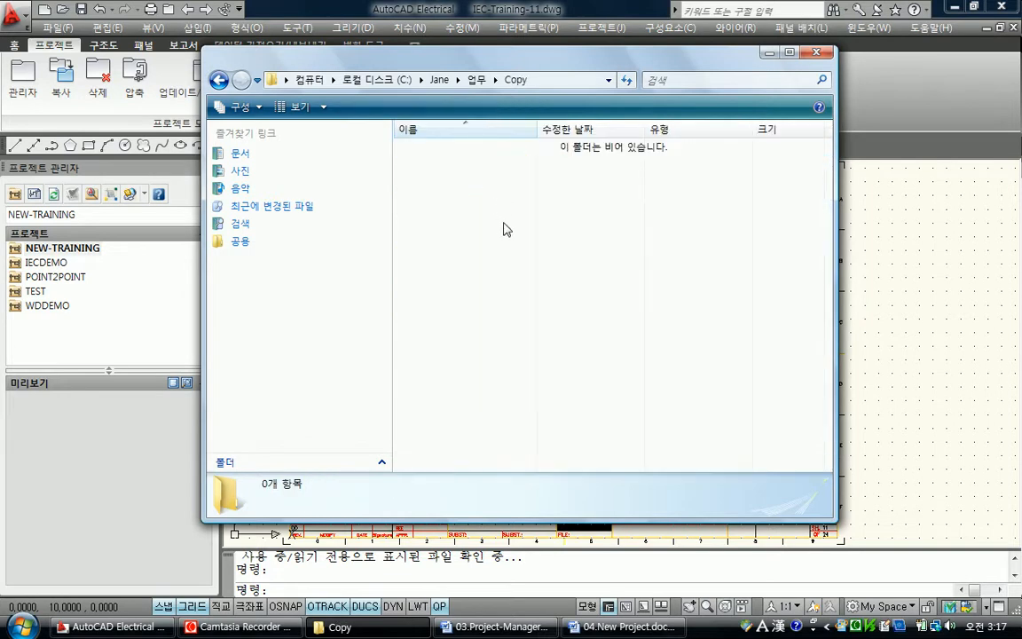
key("ctrl+v")
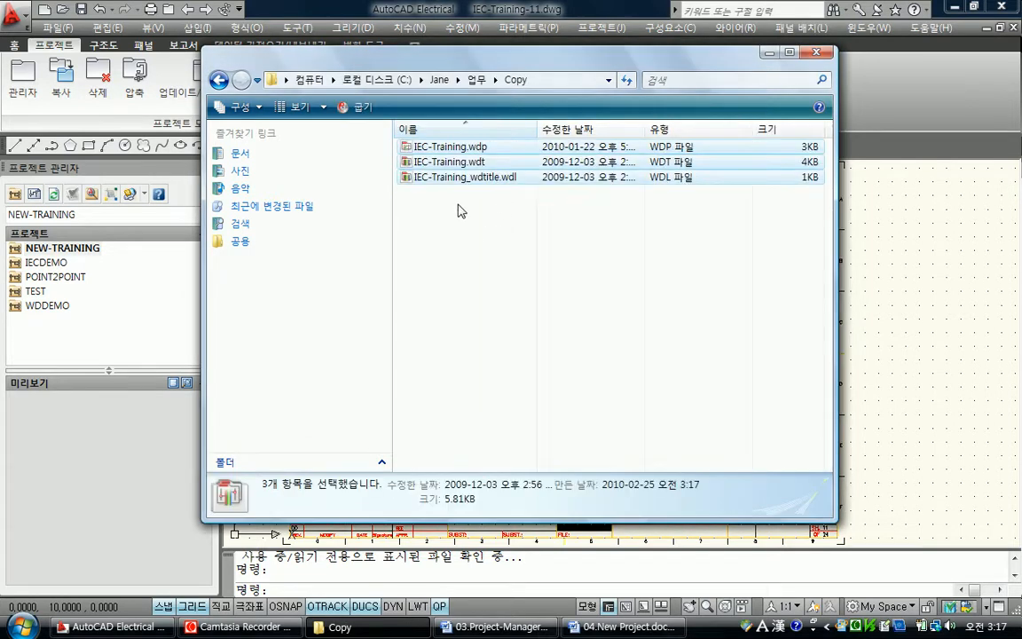
left_click(435, 151)
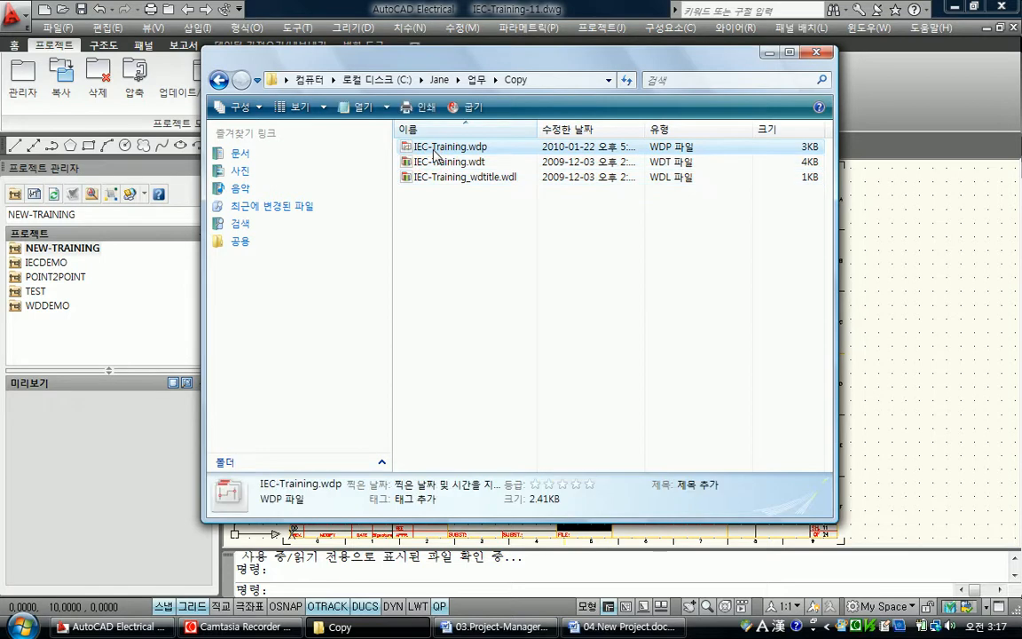
Rename IEC-Training.wdp as copy.wdp and IEC-Training.wdt as copy.wdt in the Copy folder
left_click(463, 148)
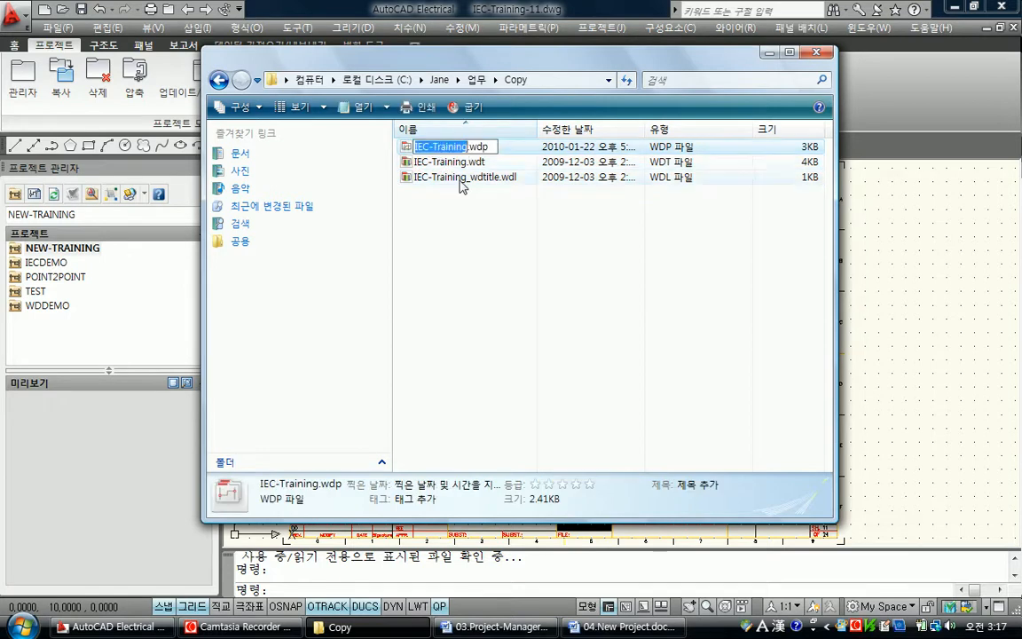
type("copy")
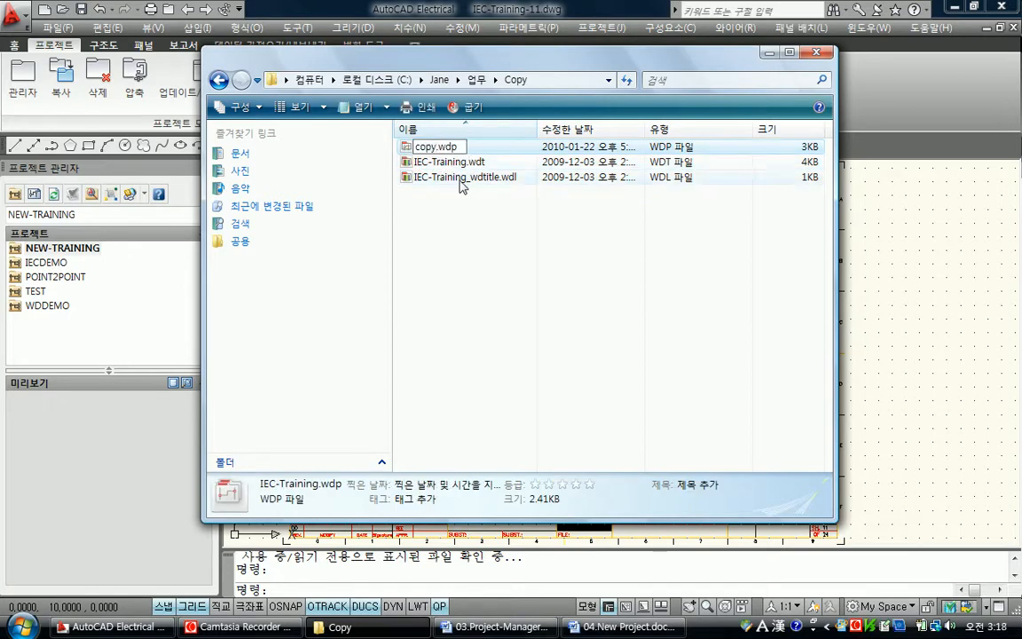
key("Return")
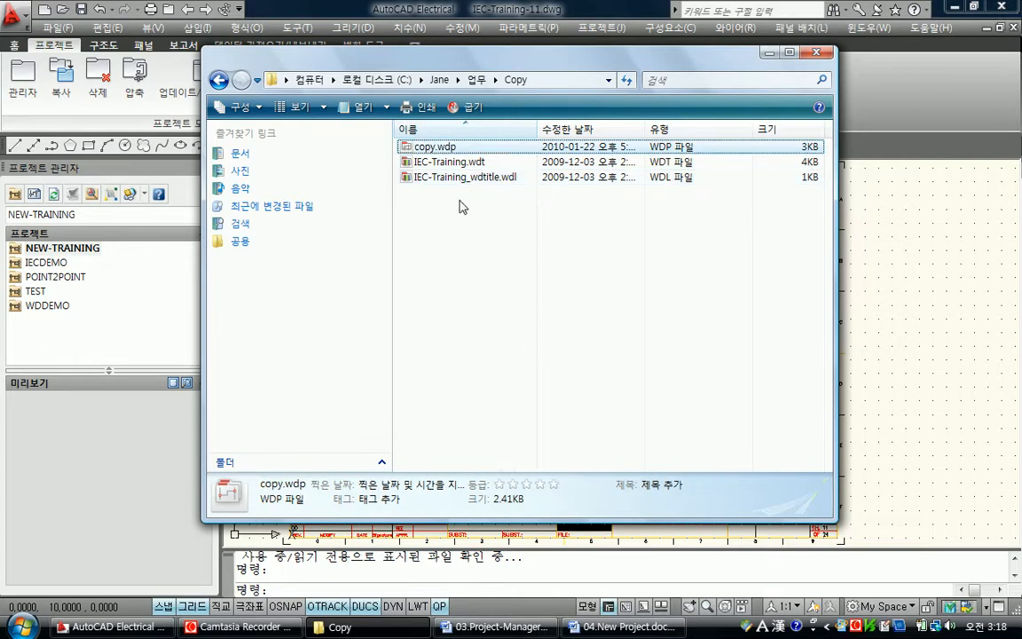
left_click(440, 164)
left_click(441, 164)
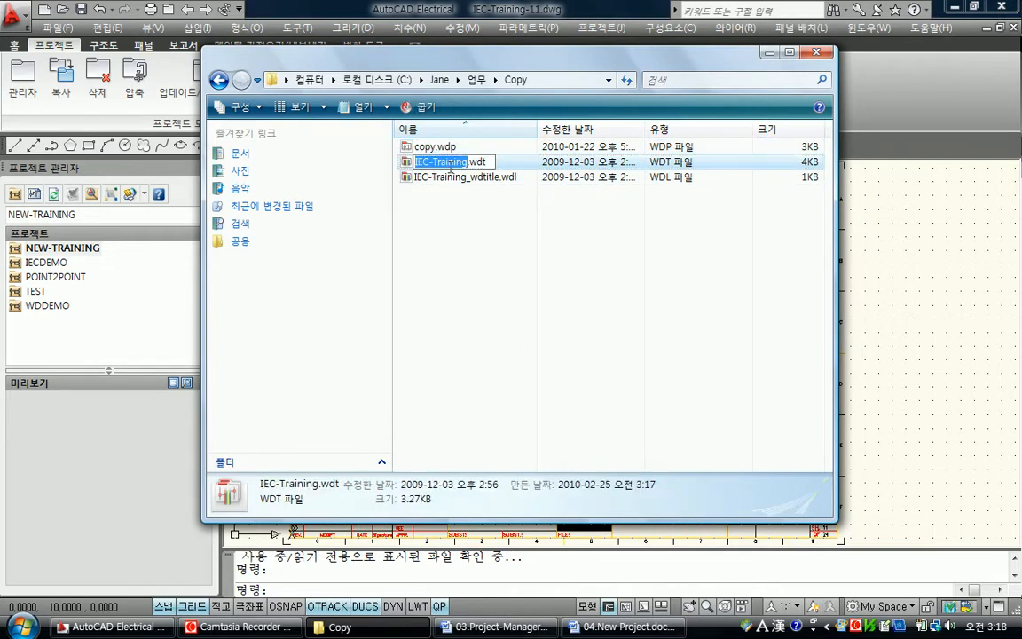
type("copy")
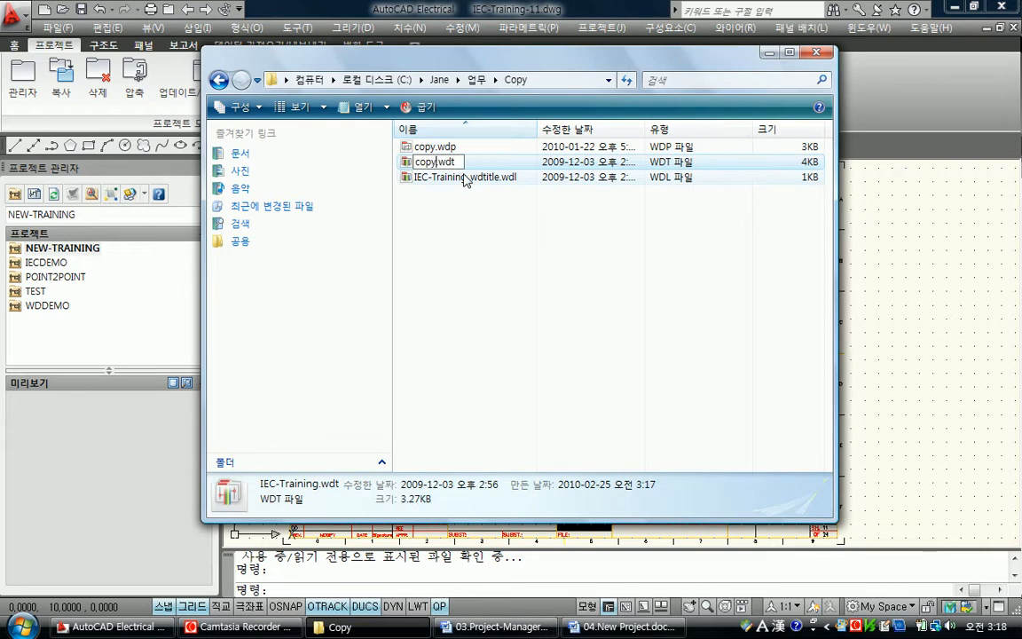
key("Return")
Rename IEC-Training_wdtitle.wdl as copy_wdtitle.wdl, replacing only the project name part
left_click(450, 180)
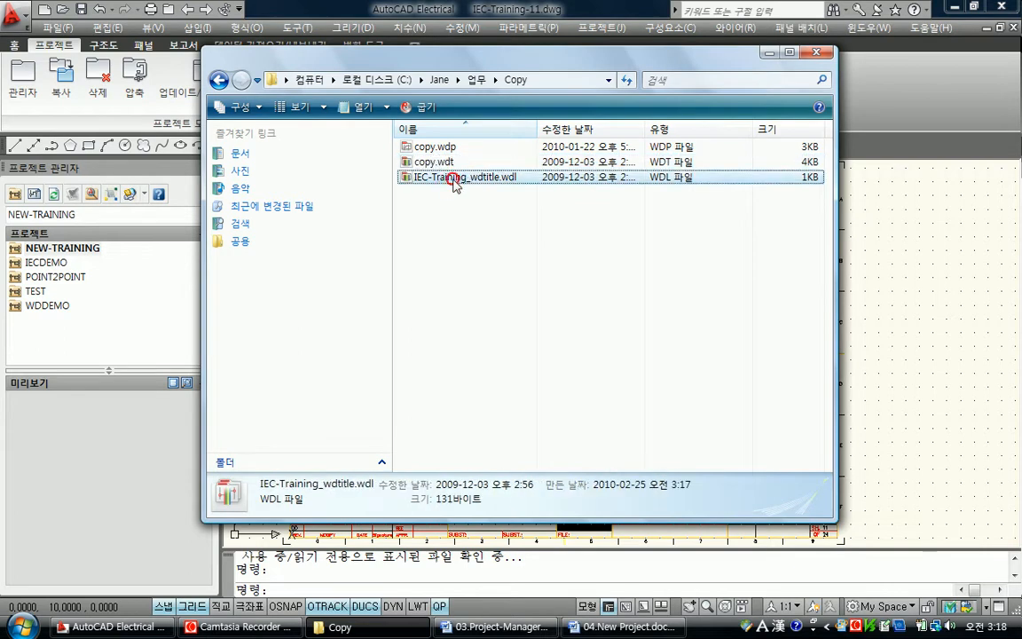
left_click(453, 180)
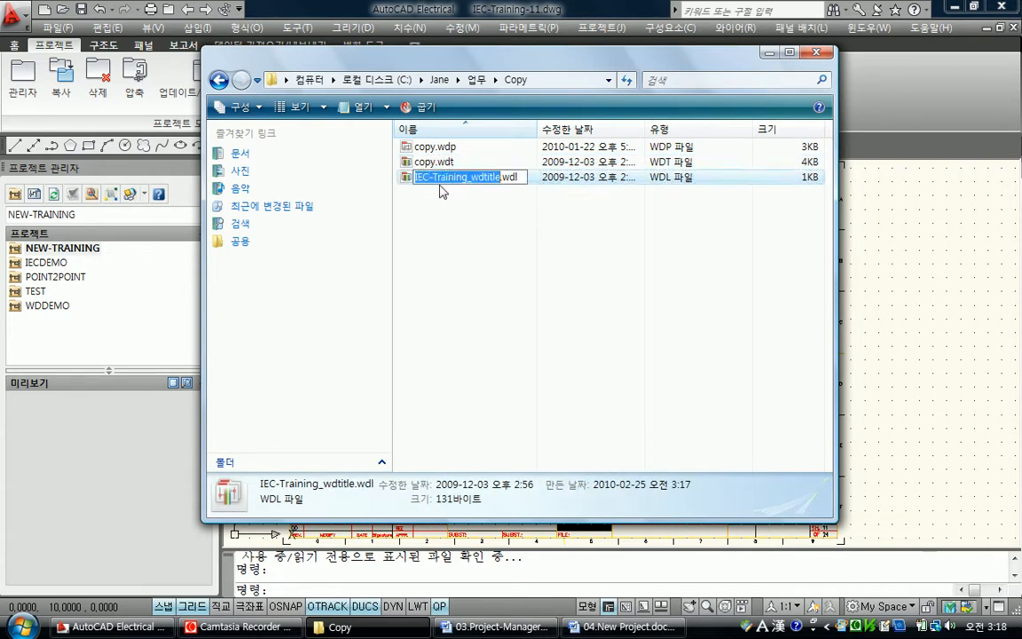
left_click_drag(466, 178, 385, 181)
type("copy")
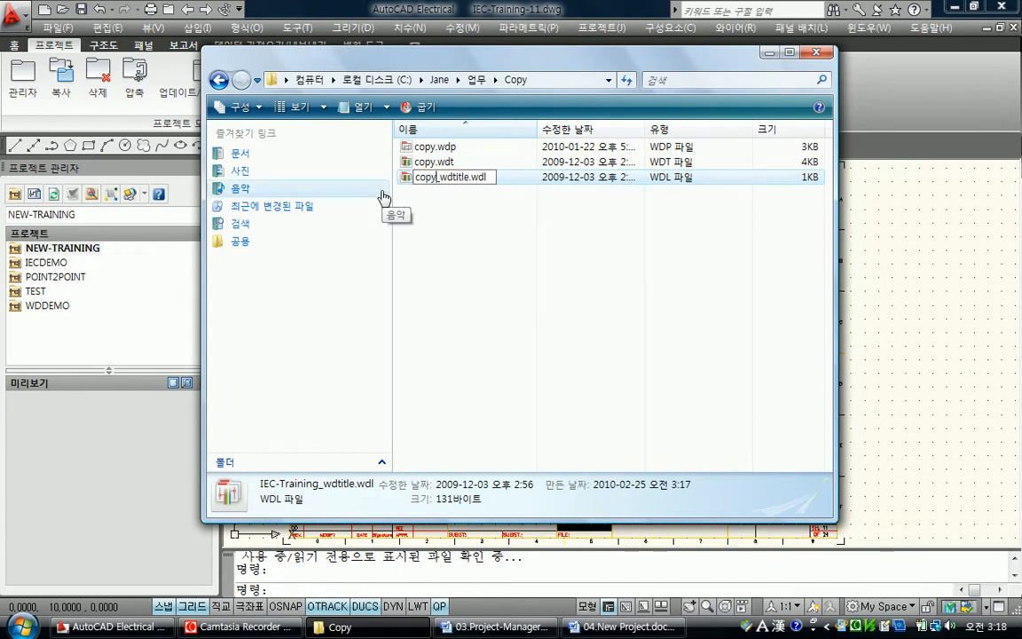
key("Return")
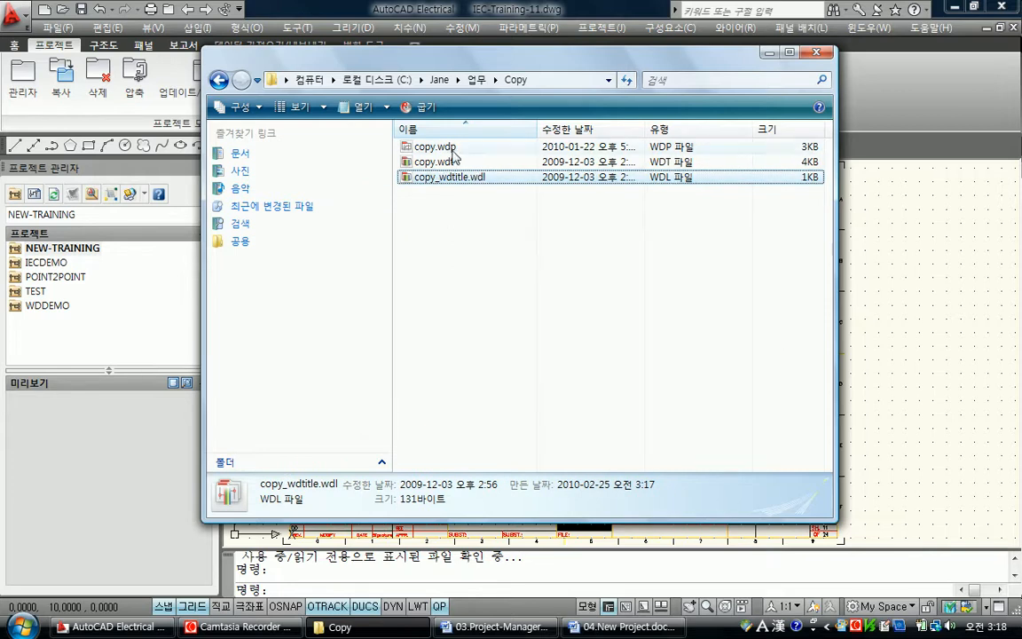
Open copy.wdp in Notepad and examine the project setting lines at its beginning
left_click(424, 147)
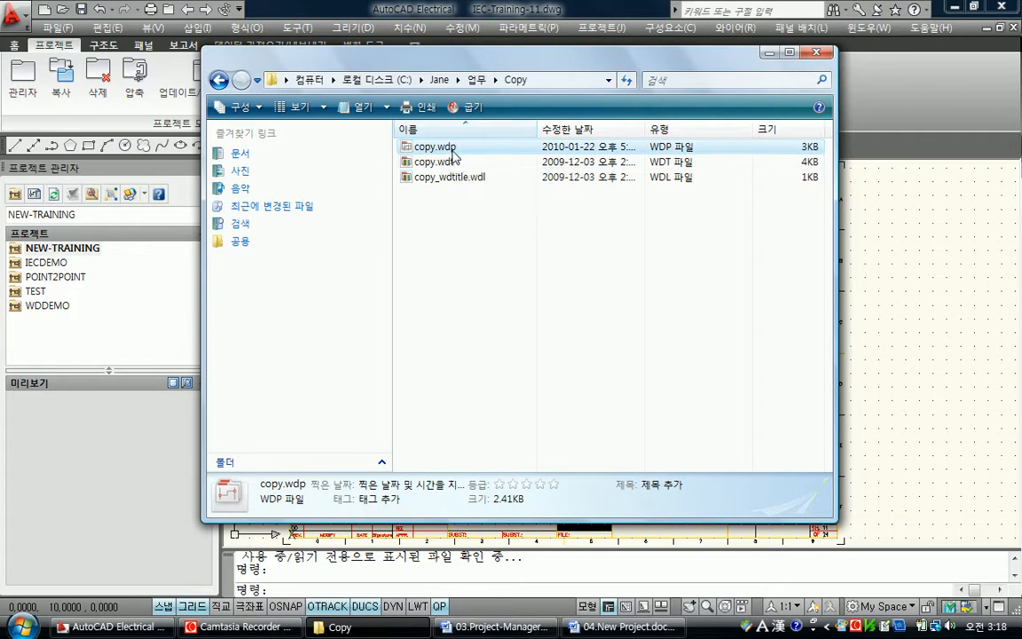
left_click(450, 148)
double_click(450, 147)
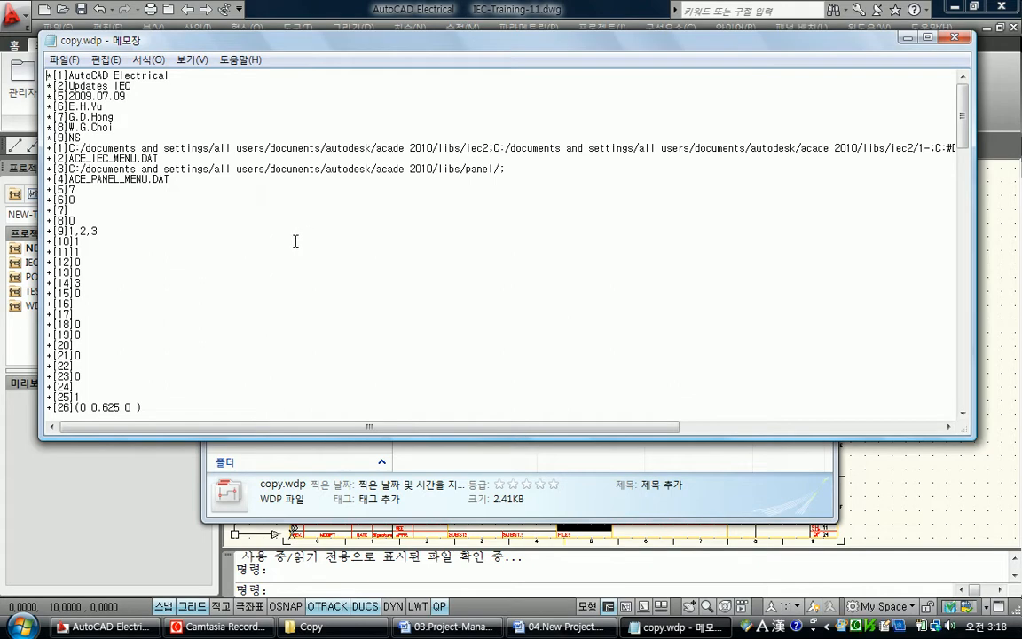
left_click_drag(50, 74, 101, 395)
left_click(98, 383)
Delete the whole drawing list from ===GENERAL LAY-OUT through IEC-Training-20.dwg at the end of copy.wdp
scroll(99, 372, "down", 8)
scroll(103, 365, "down", 2)
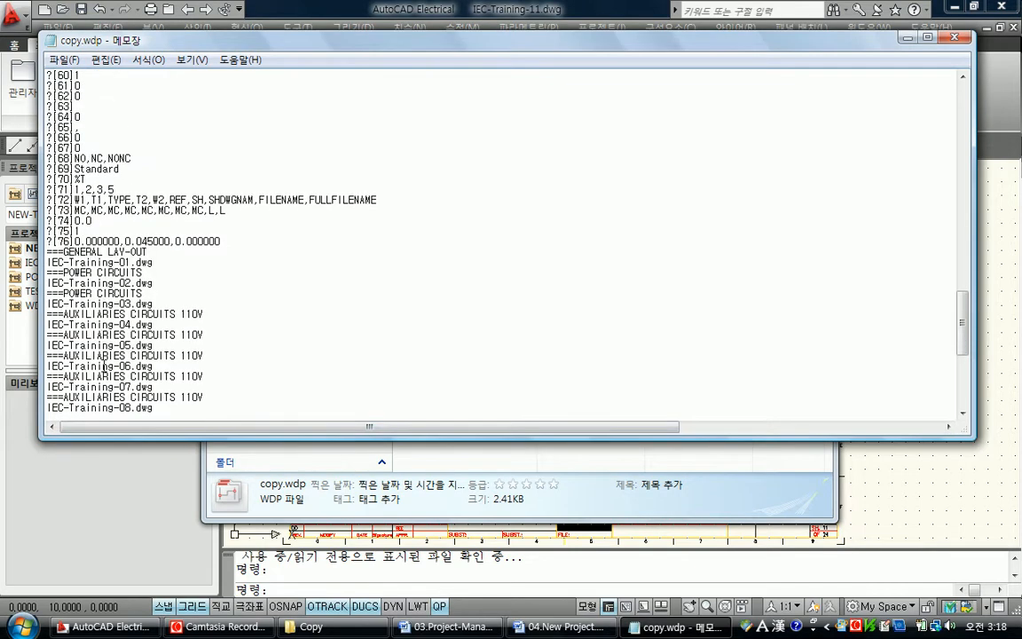
left_click_drag(48, 252, 276, 486)
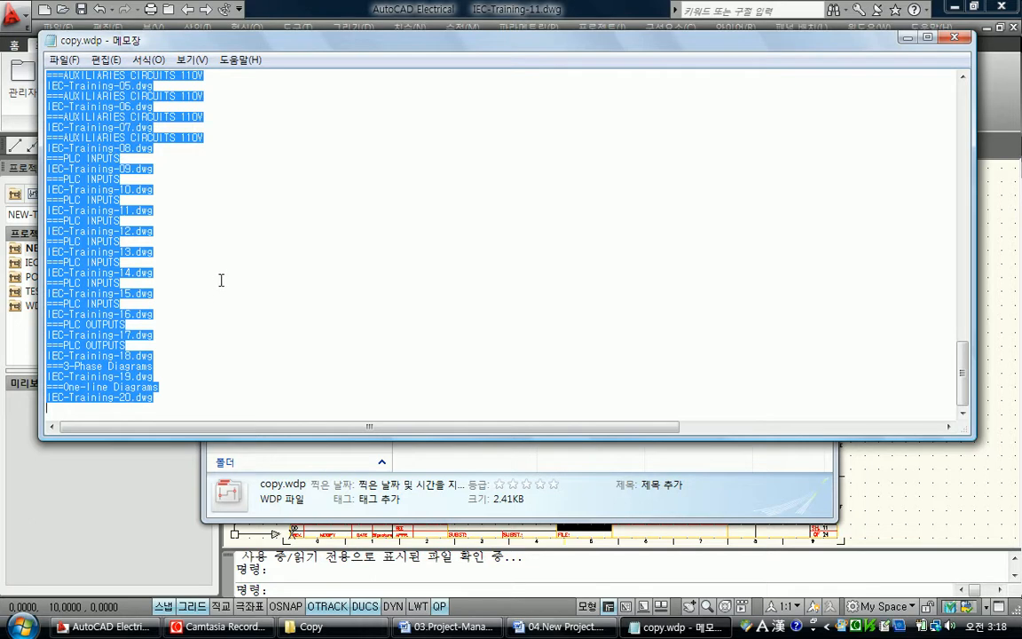
scroll(227, 309, "up", 1)
scroll(233, 297, "up", 2)
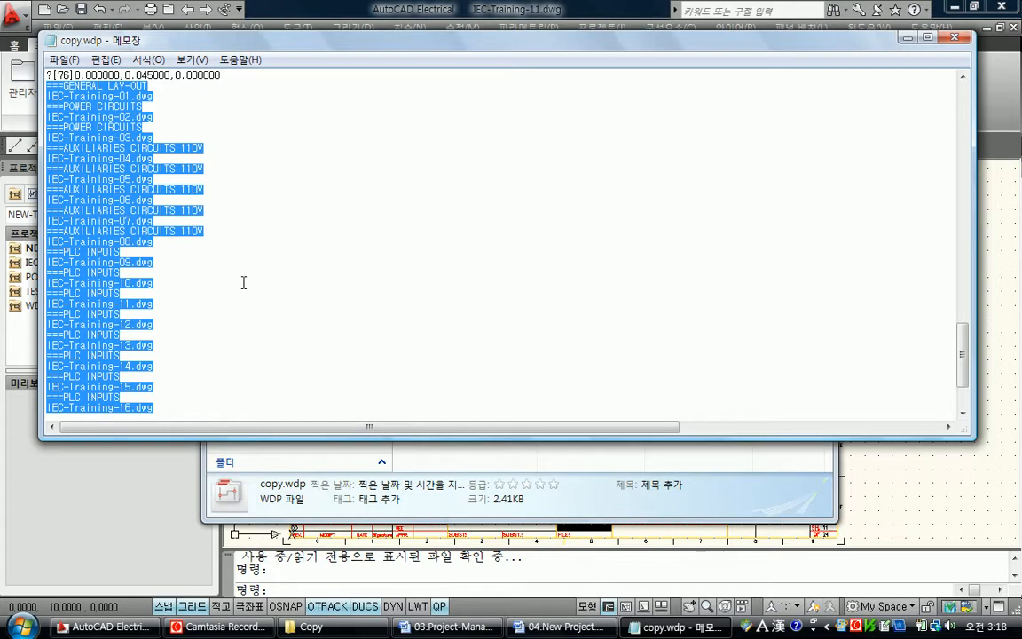
key("Delete")
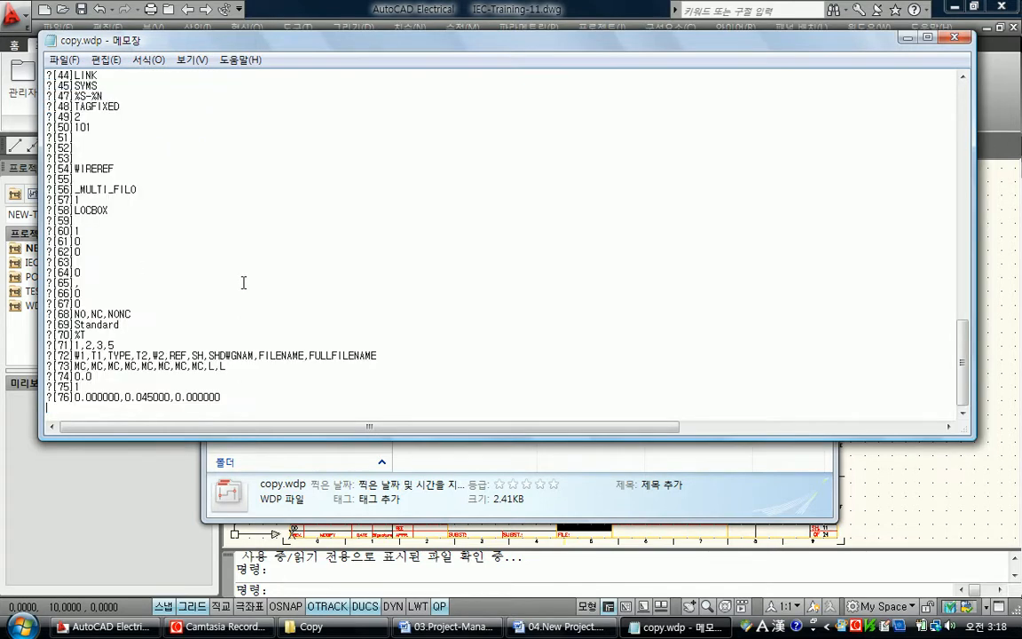
Save the edited copy.wdp file and close Notepad
left_click(64, 60)
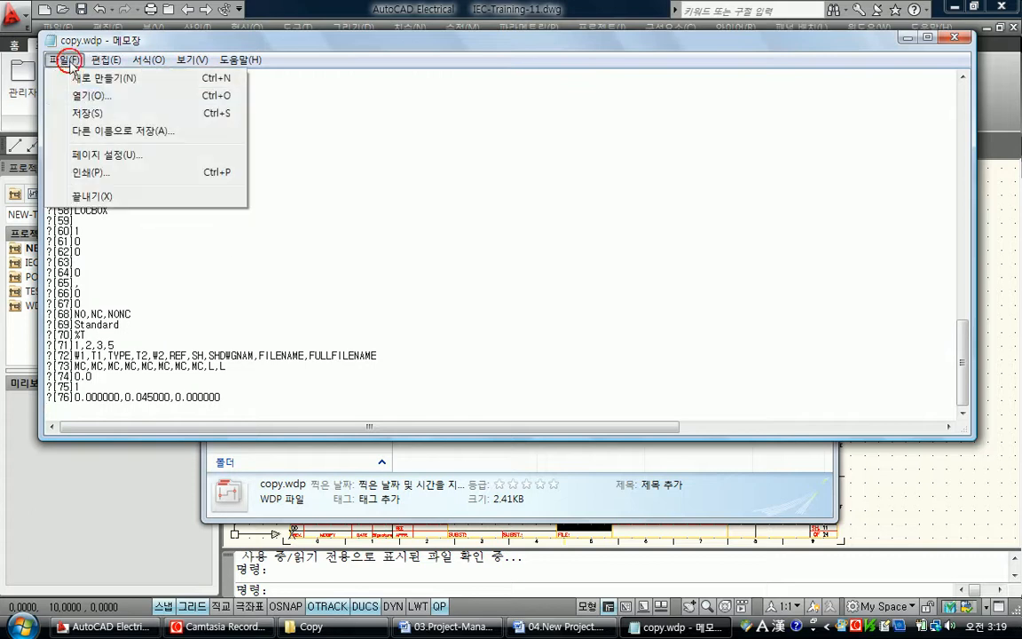
left_click(88, 113)
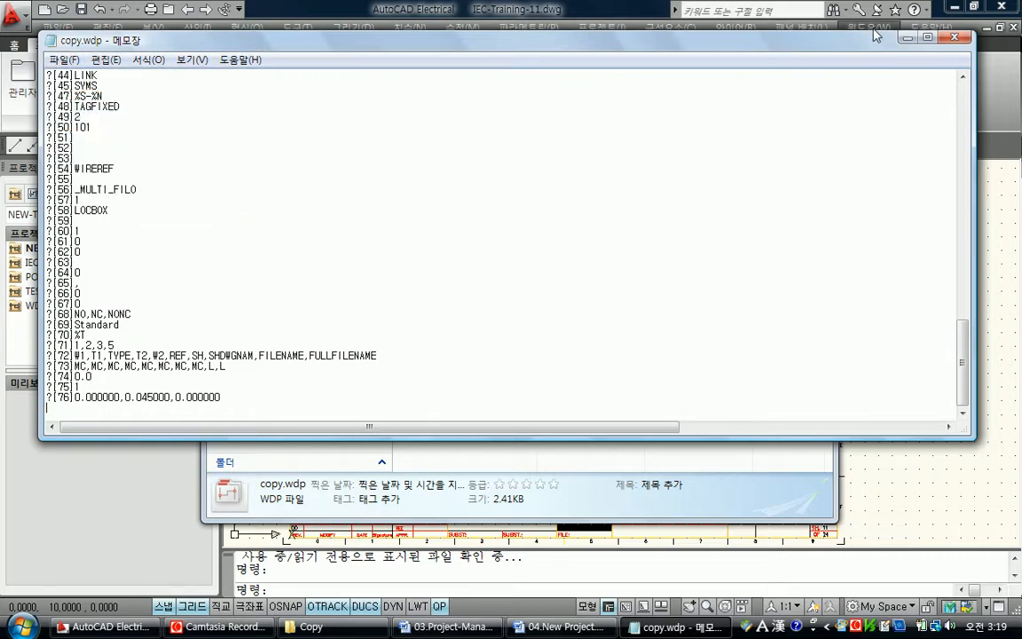
left_click(955, 37)
Switch to AutoCAD Electrical and open the project file copy.wdp from the Copy folder in the Project Manager
left_click(513, 7)
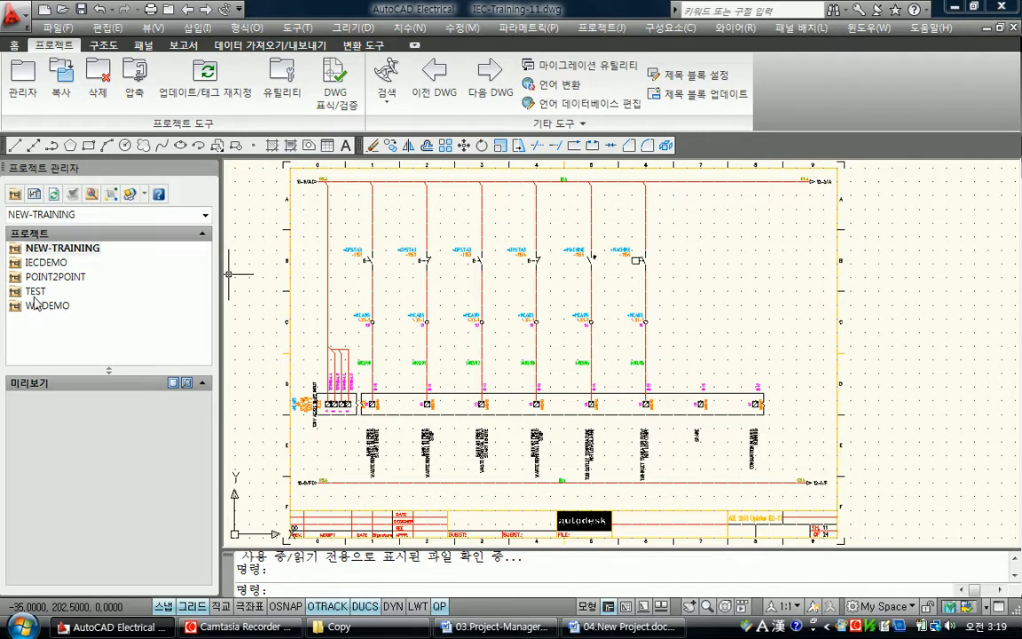
left_click(204, 217)
left_click(124, 346)
left_click(581, 173)
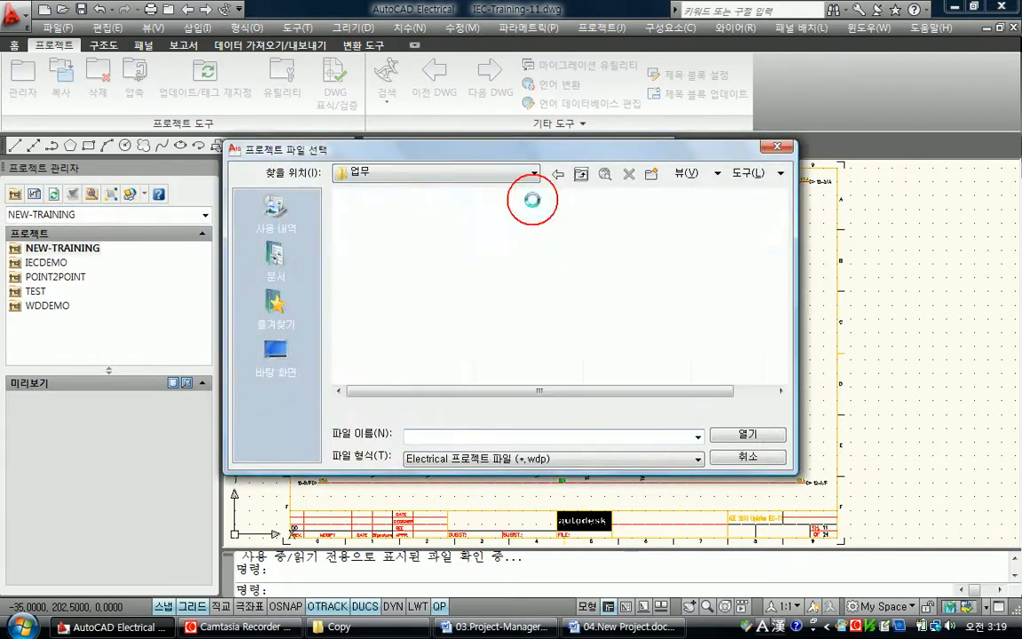
double_click(364, 229)
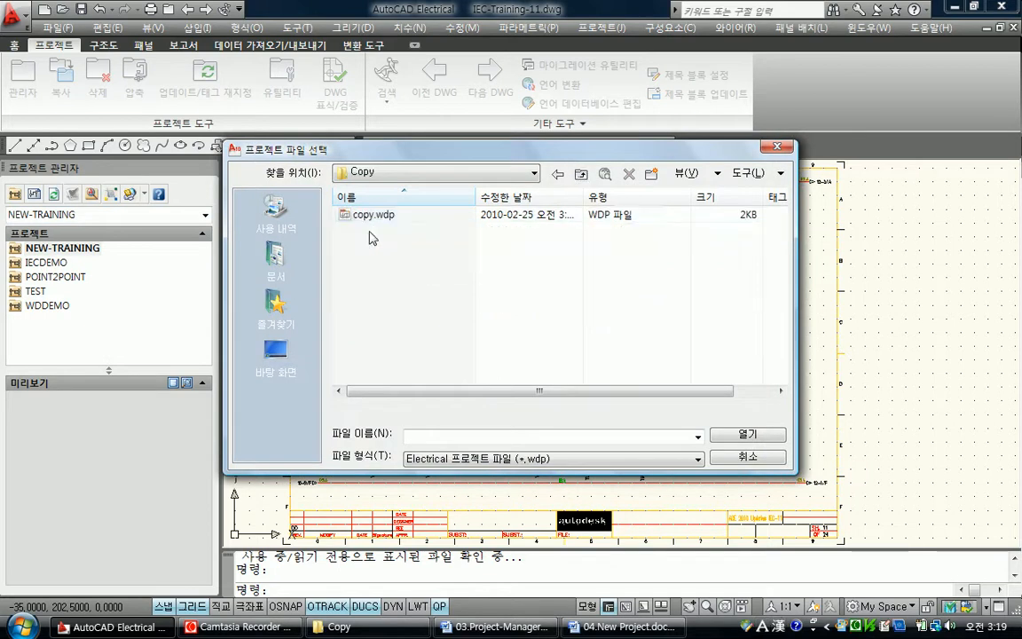
left_click(364, 215)
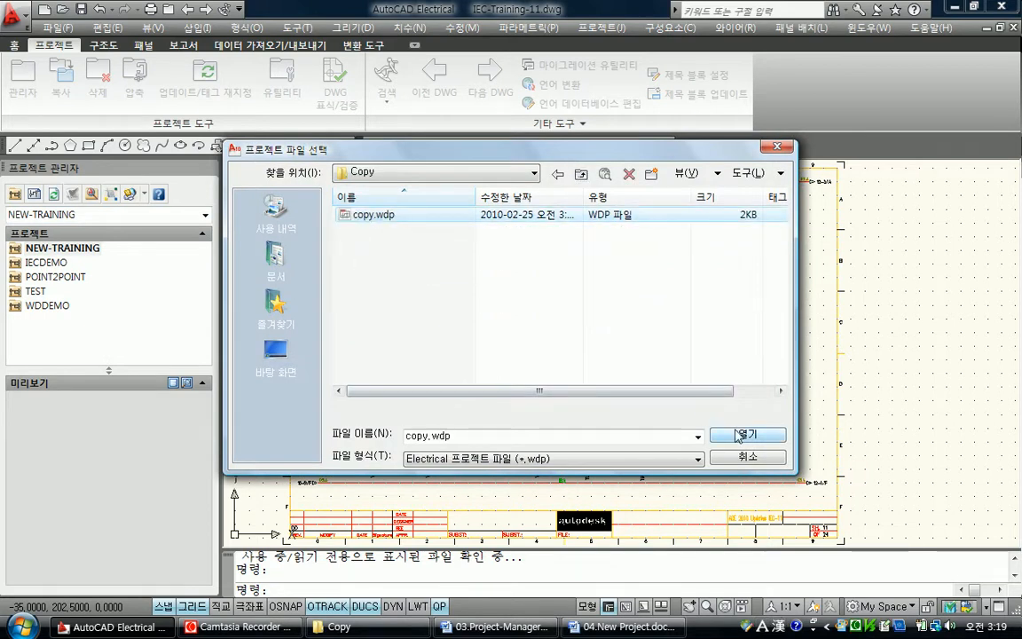
left_click(728, 432)
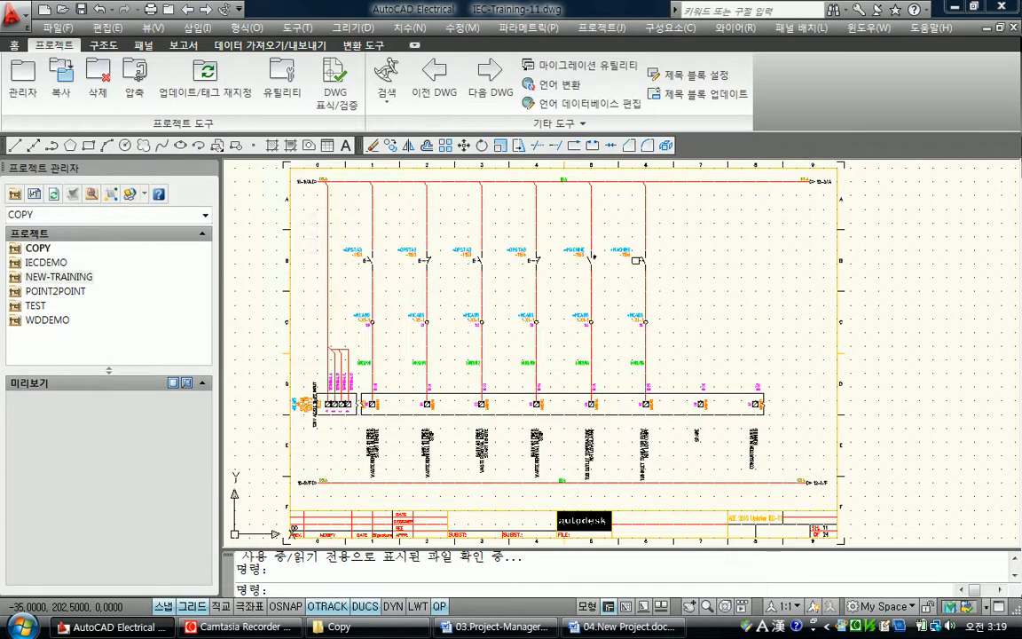
Review the COPY project's description fields for report headers and title blocks, and accept them as they are
right_click(46, 249)
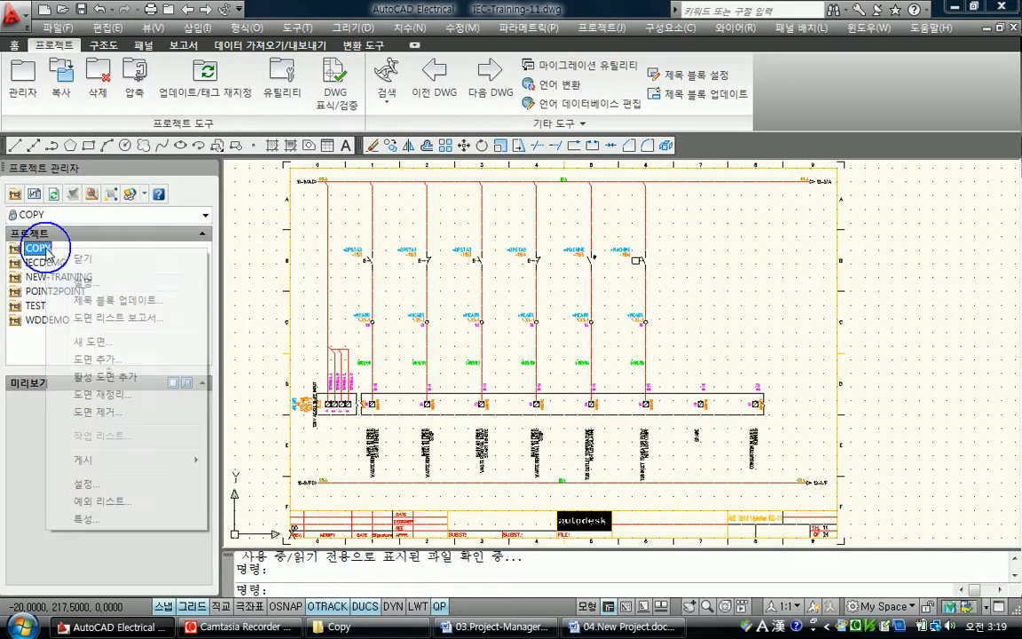
left_click(79, 281)
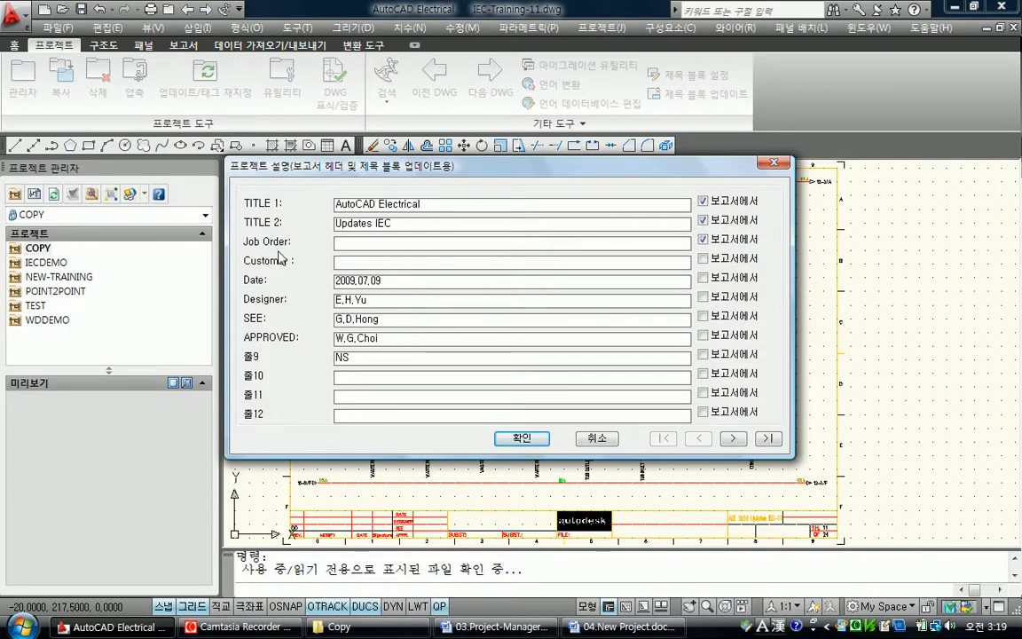
left_click(520, 438)
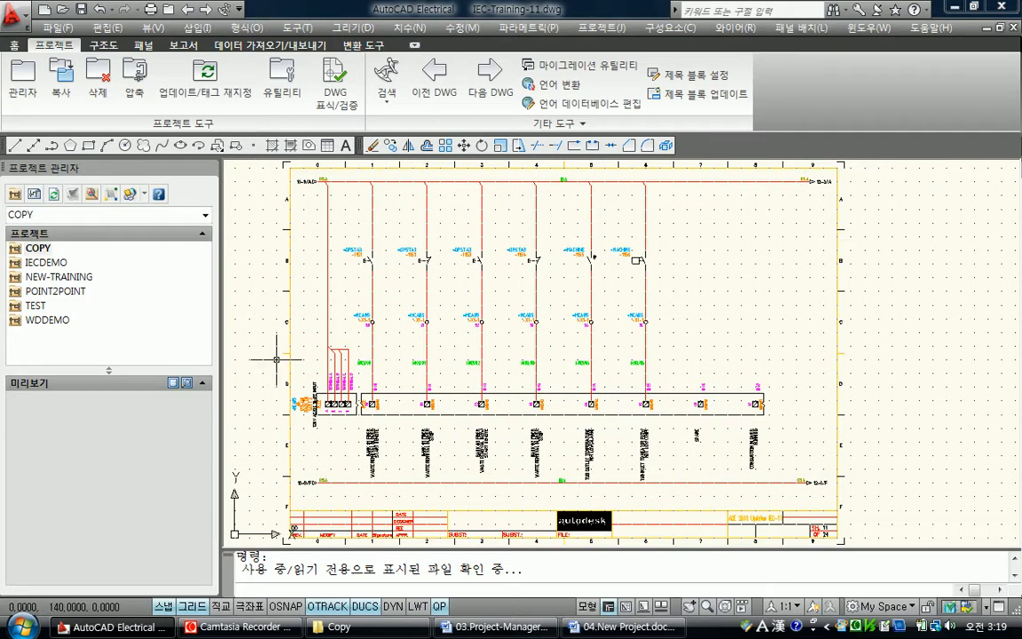